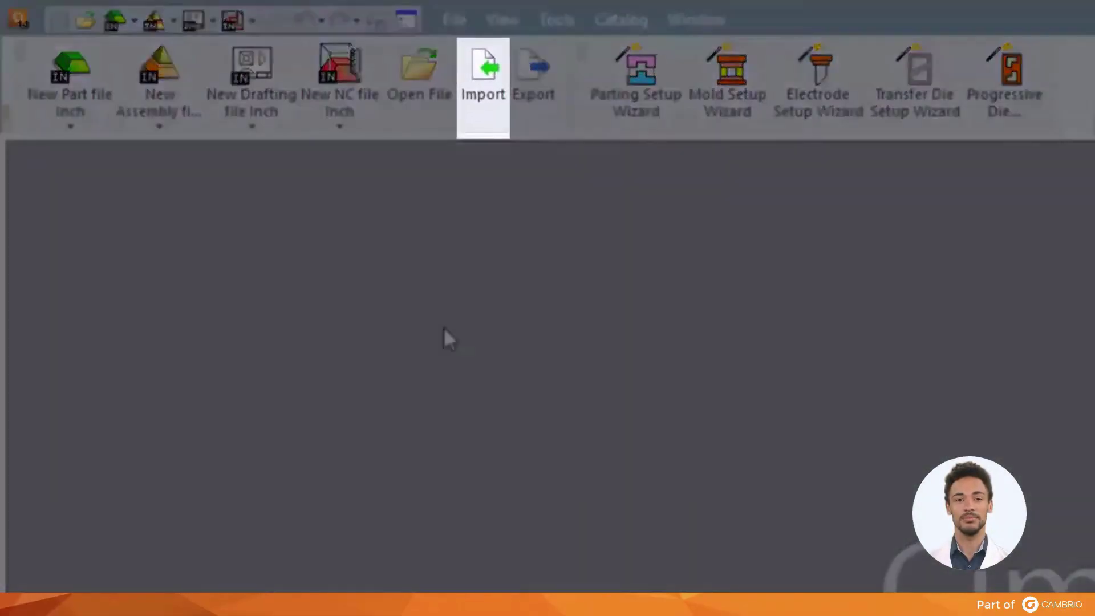
Step: Review the file import options, keeping STEP as the file type and checking the import parameters
click(483, 74)
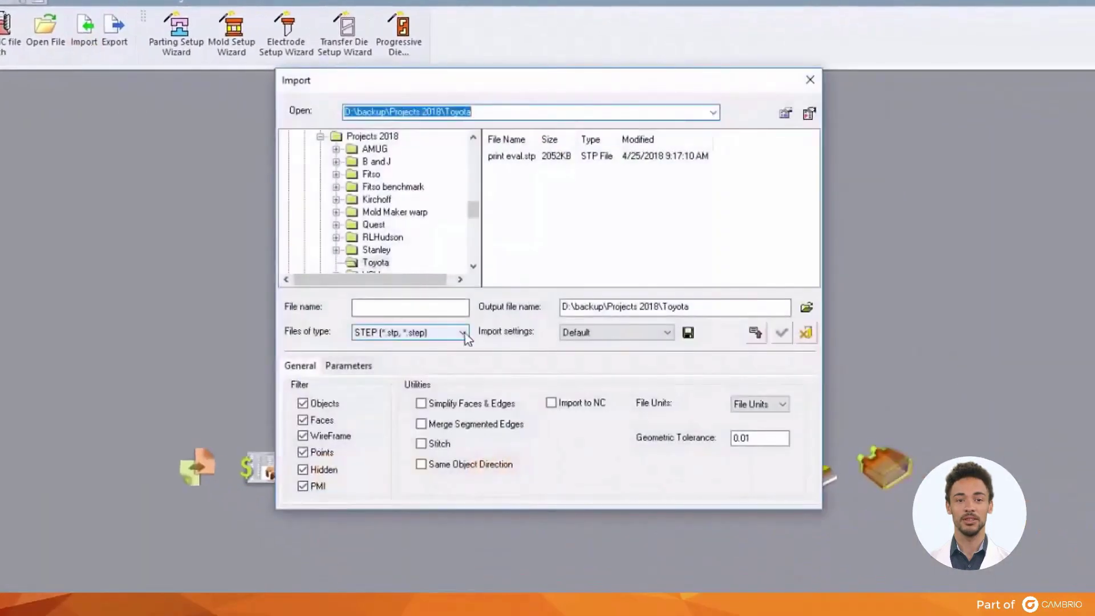
click(463, 333)
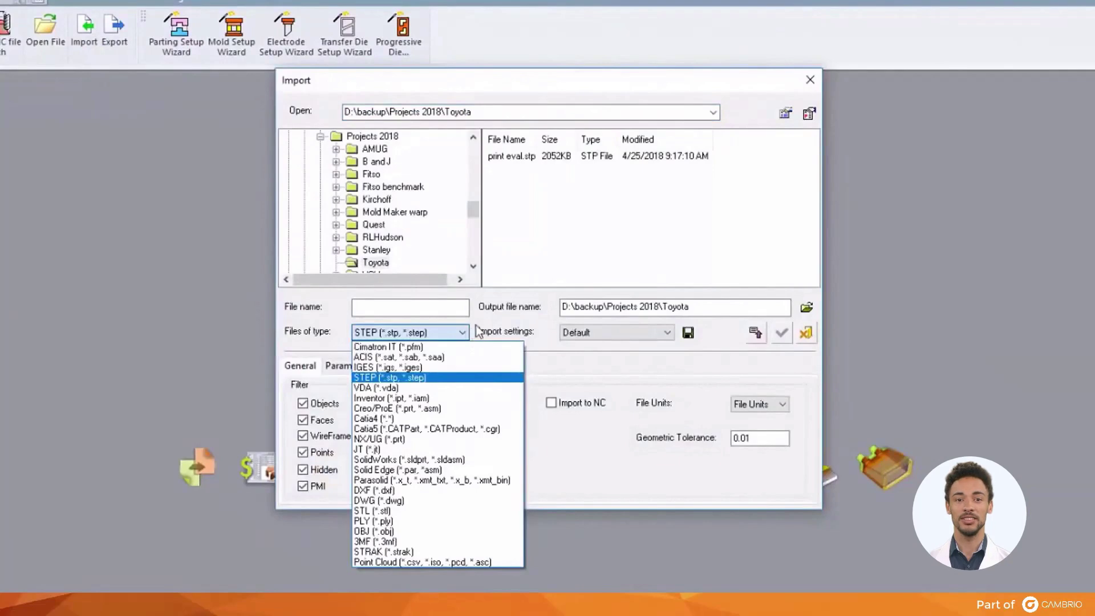
click(475, 331)
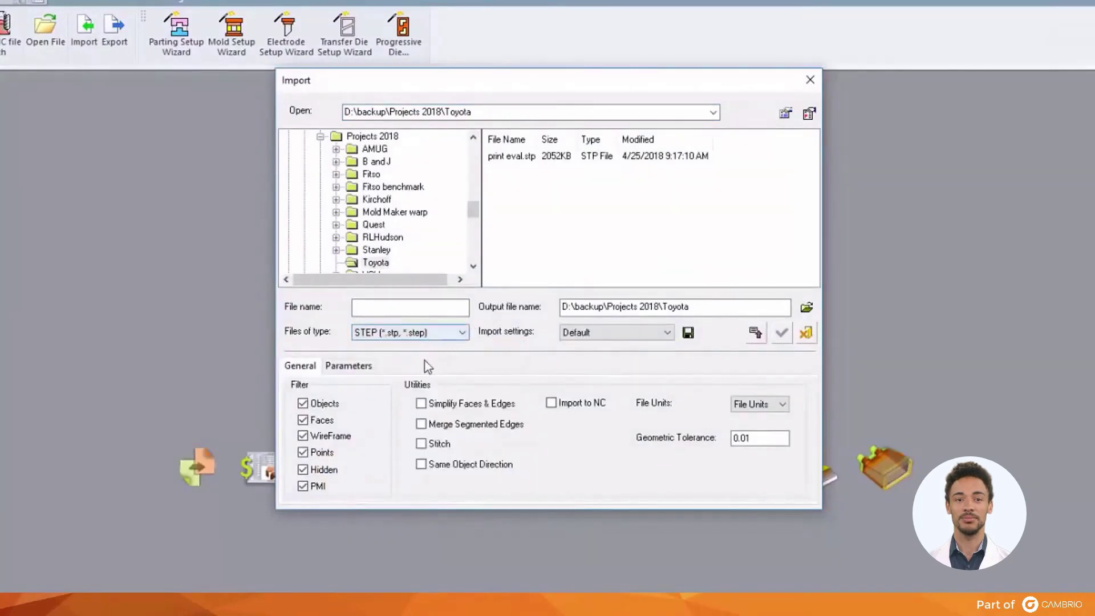
click(373, 369)
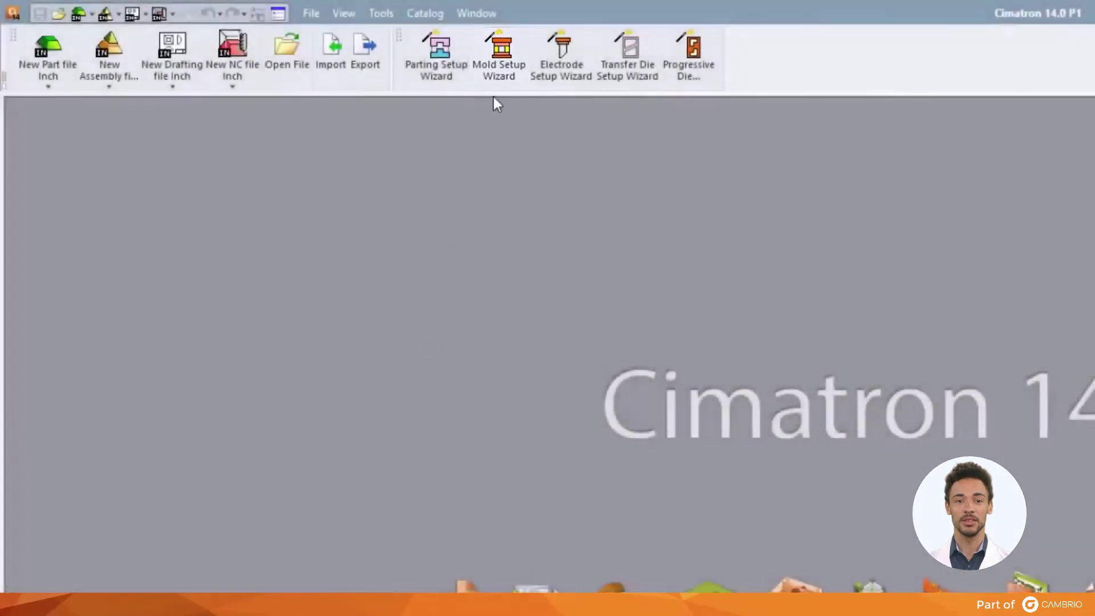
Step: Start a mold setup named 'mold design' in D:\backup\2016 demos, with sub-assemblies turned off
click(499, 54)
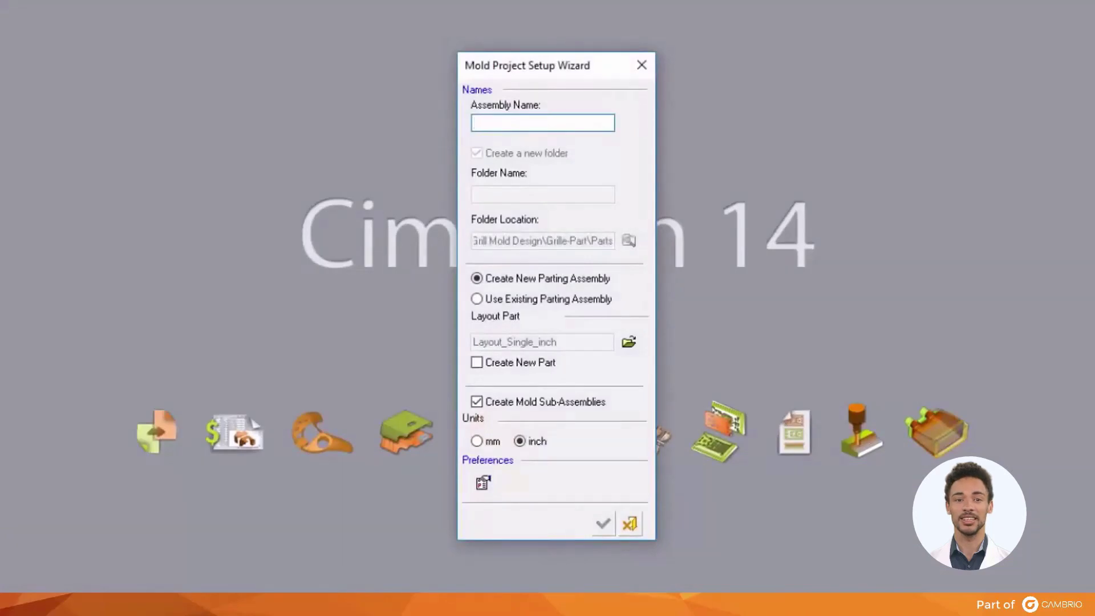
text(mold )
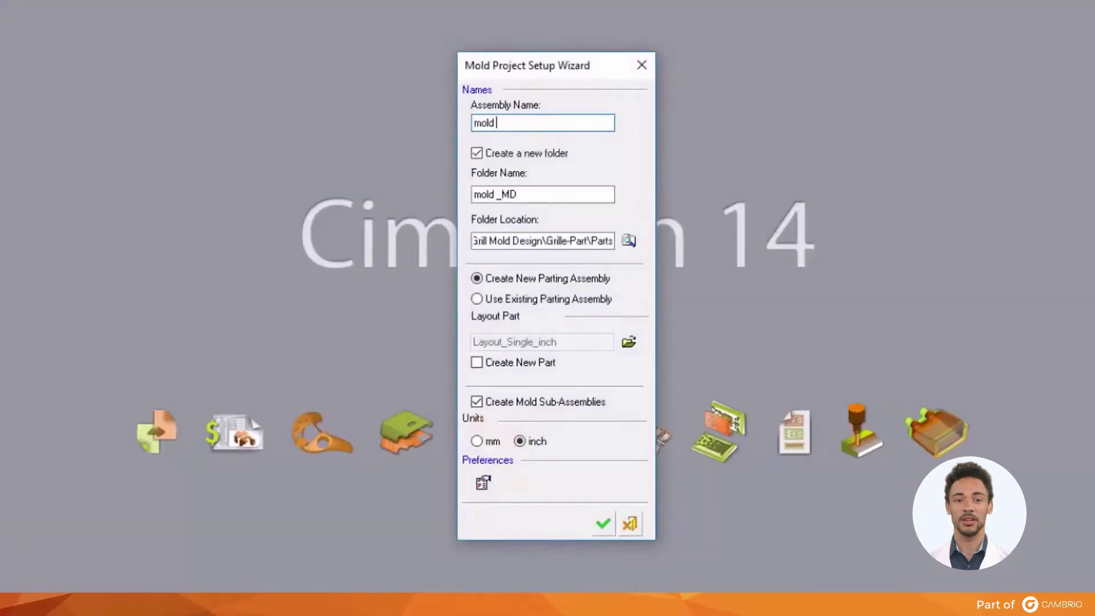
text(design)
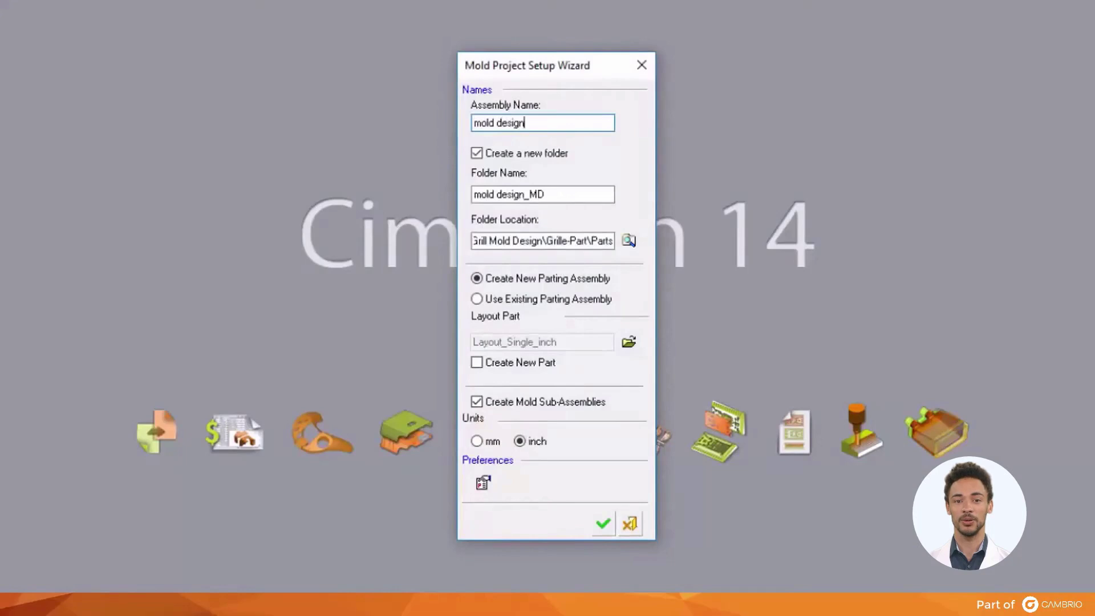
drag(613, 241, 587, 276)
text(D:\backup\2016 demos)
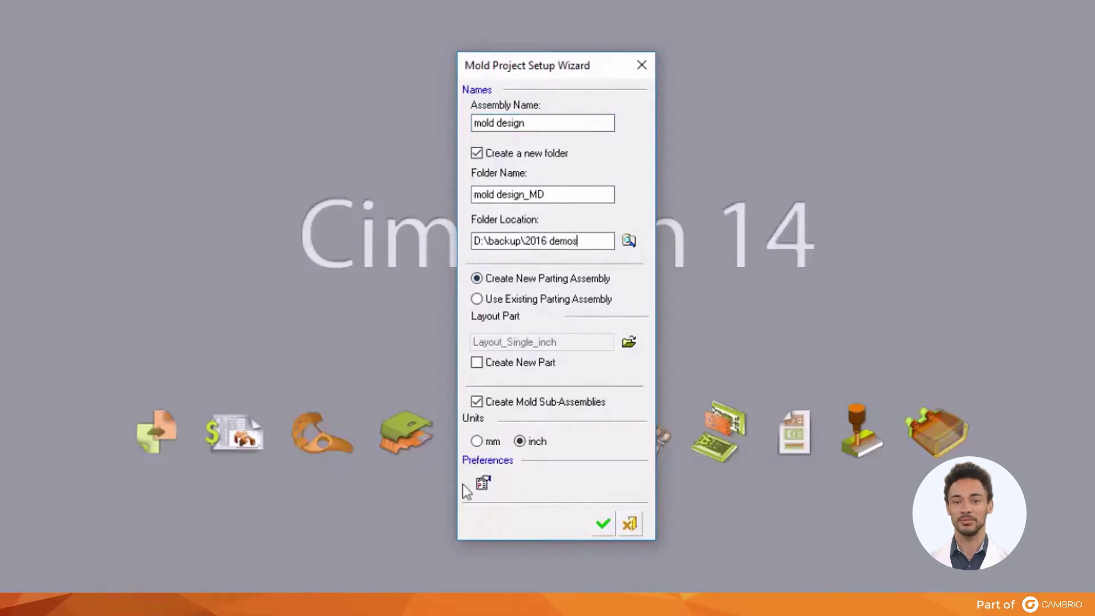
click(477, 401)
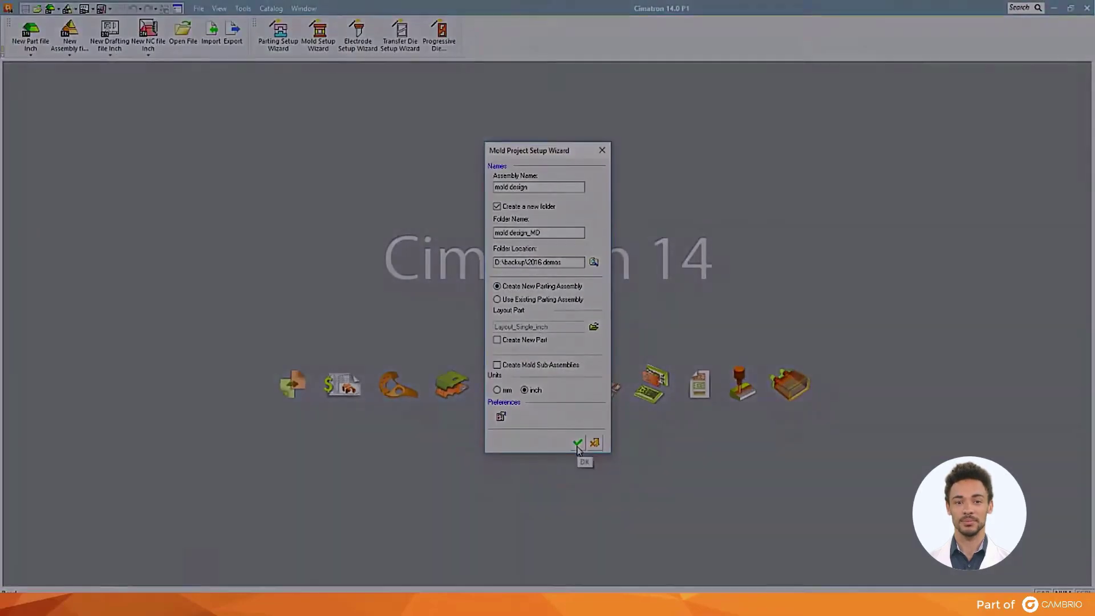
Step: Create the mold design_MD assembly and load grill_9648559a_v1 as master part with shrinkage 1.012
click(577, 444)
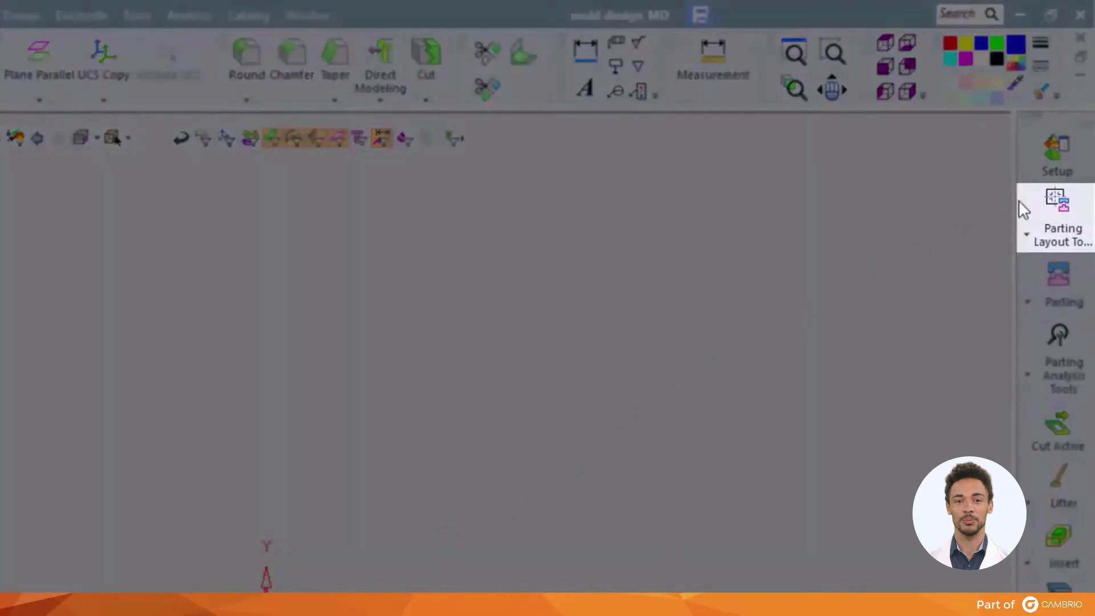
click(1023, 210)
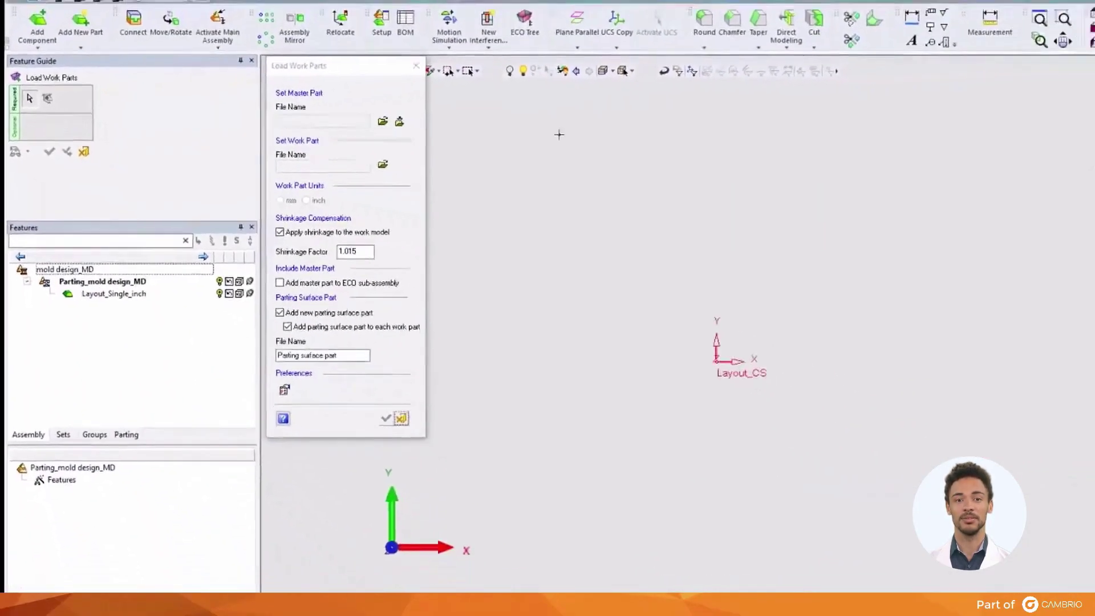
click(342, 121)
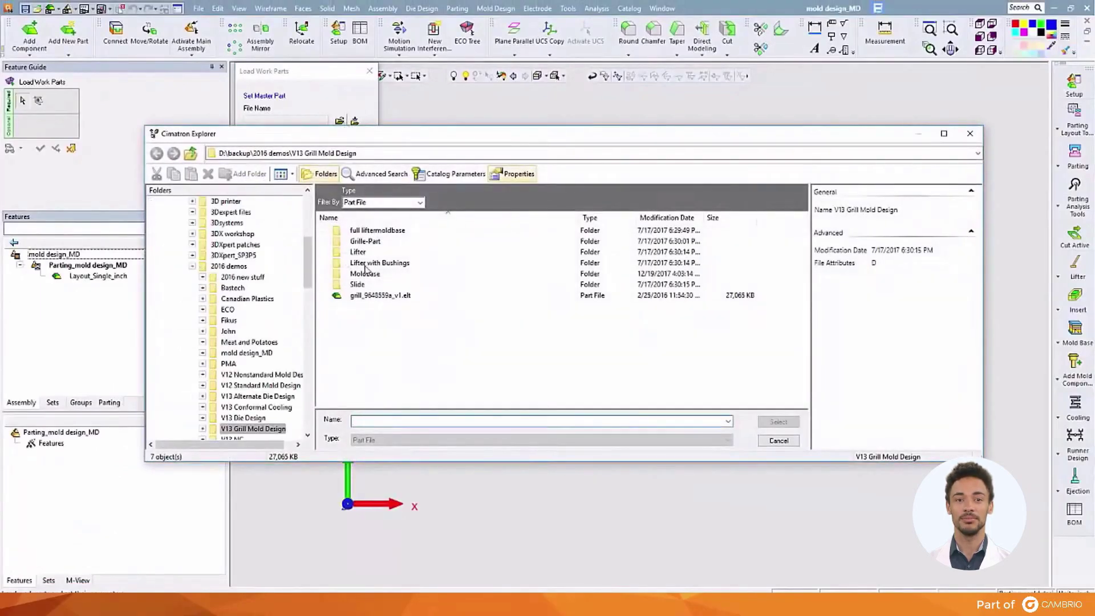
click(360, 296)
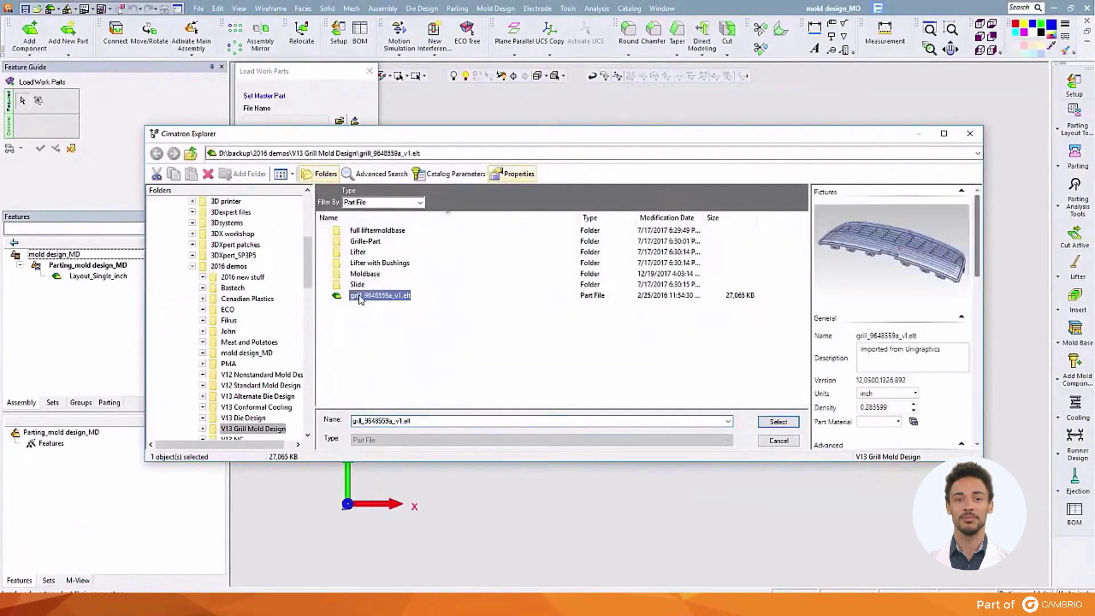
click(761, 423)
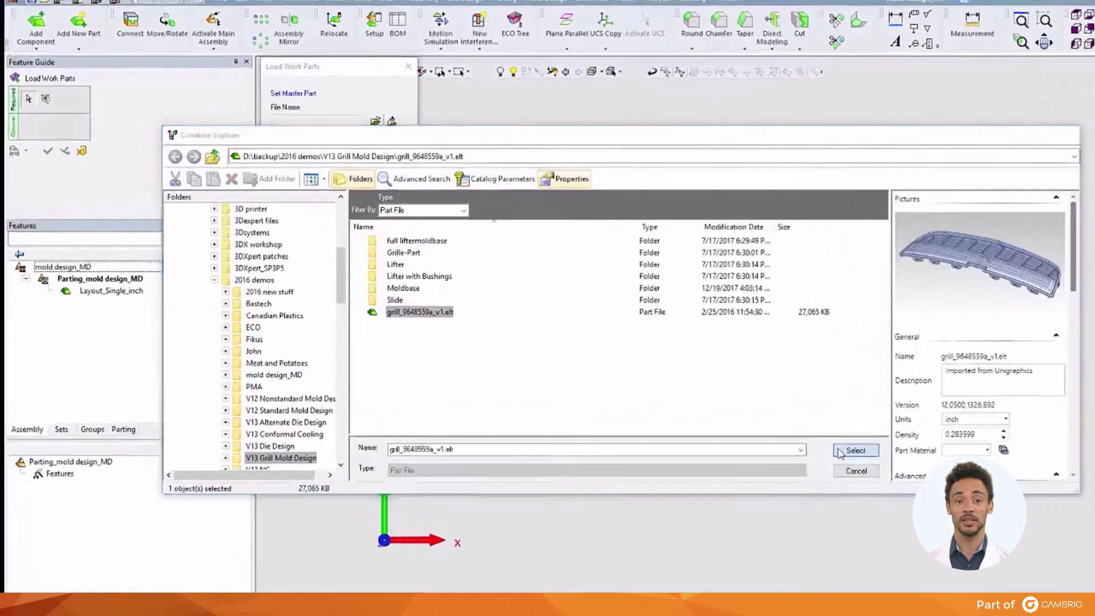
click(360, 249)
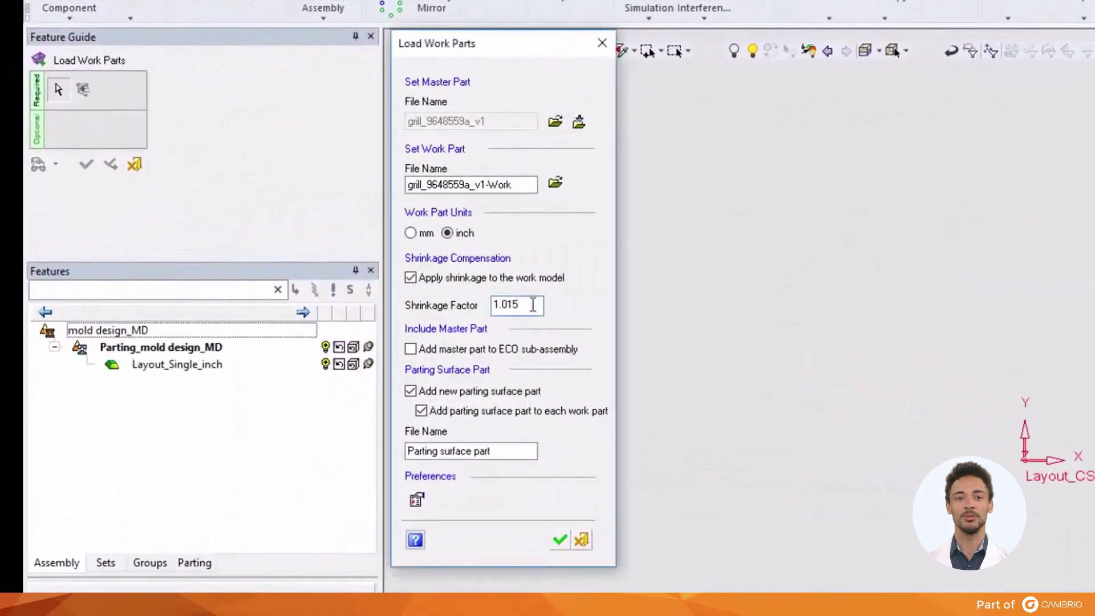
key(BackSpace)
key(BackSpace)
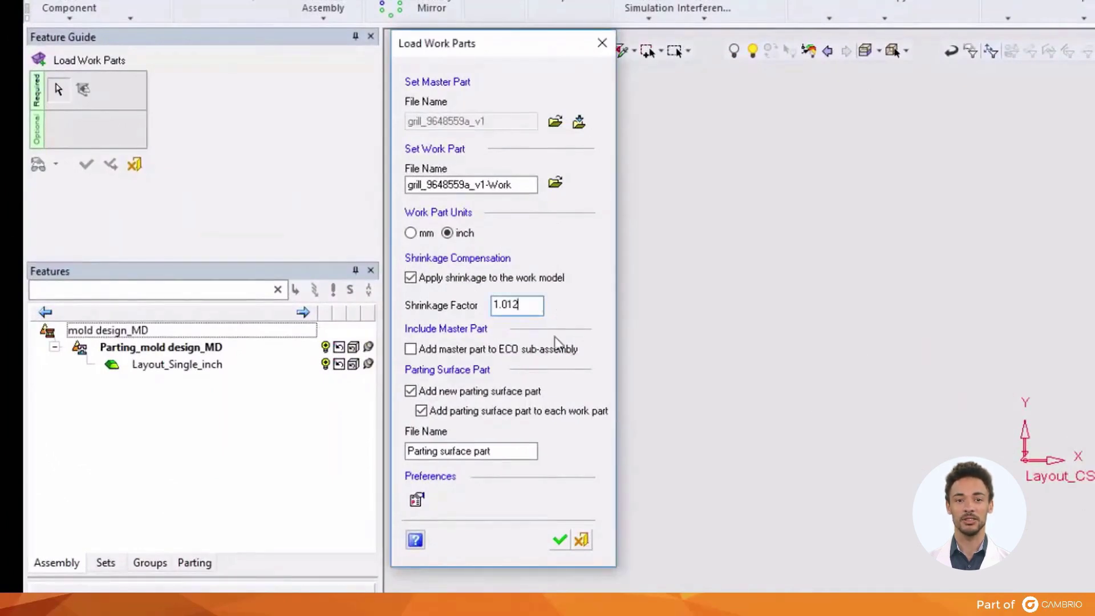
Step: Load the grill work part at the Layout_CS origin and switch to the saved go1 view
click(555, 543)
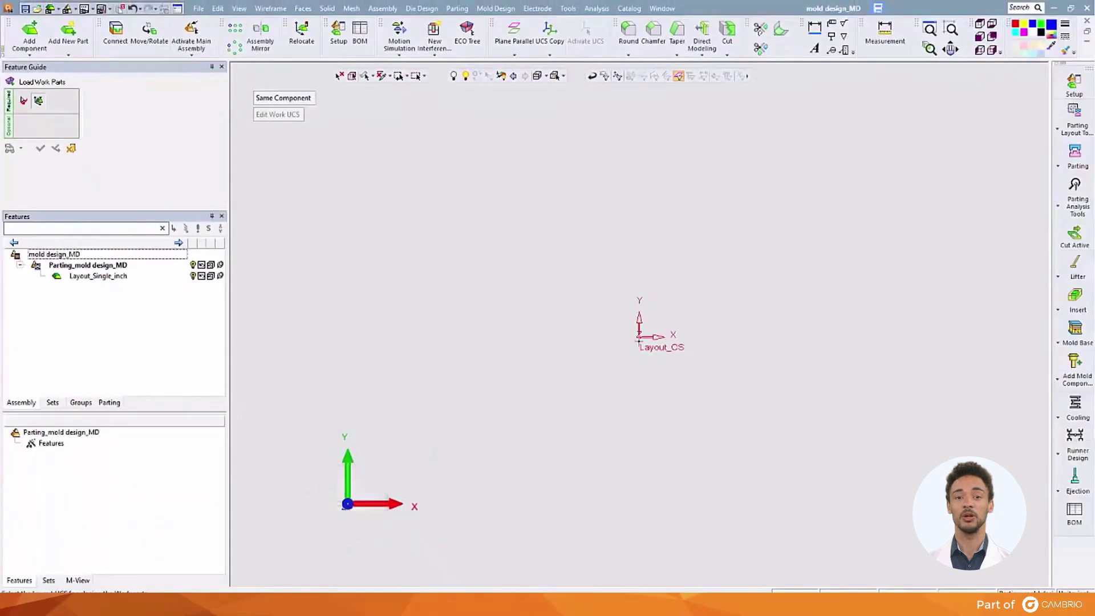
click(639, 339)
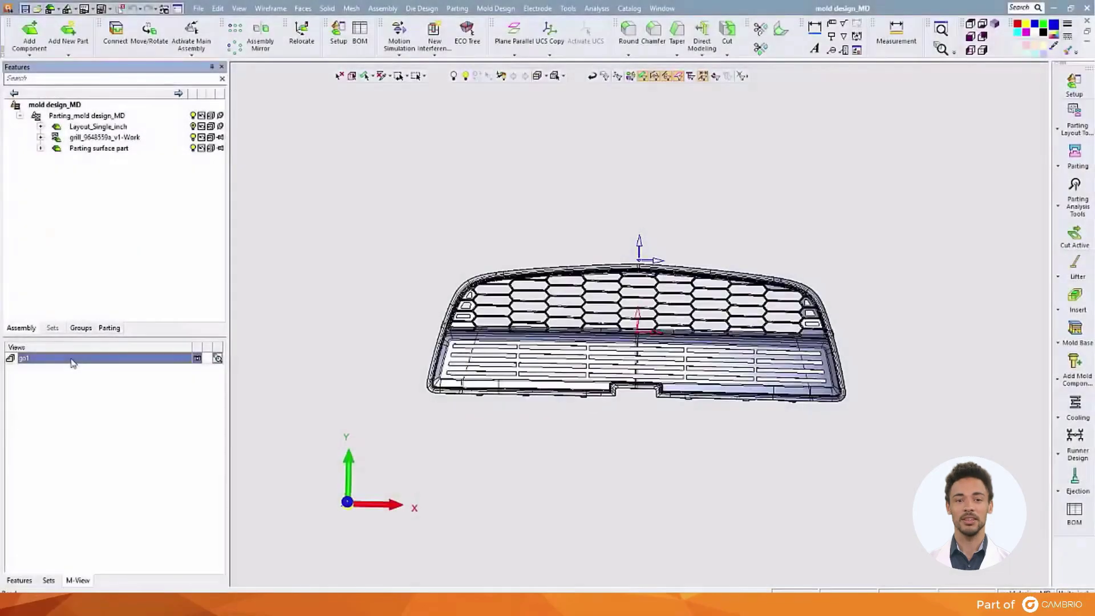
double_click(73, 361)
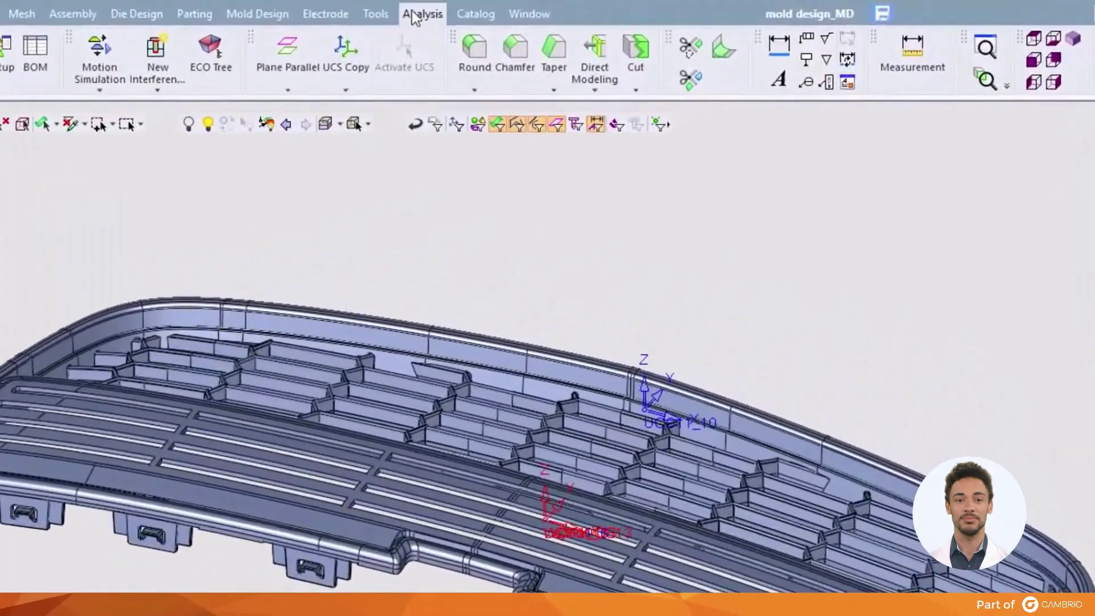
click(414, 15)
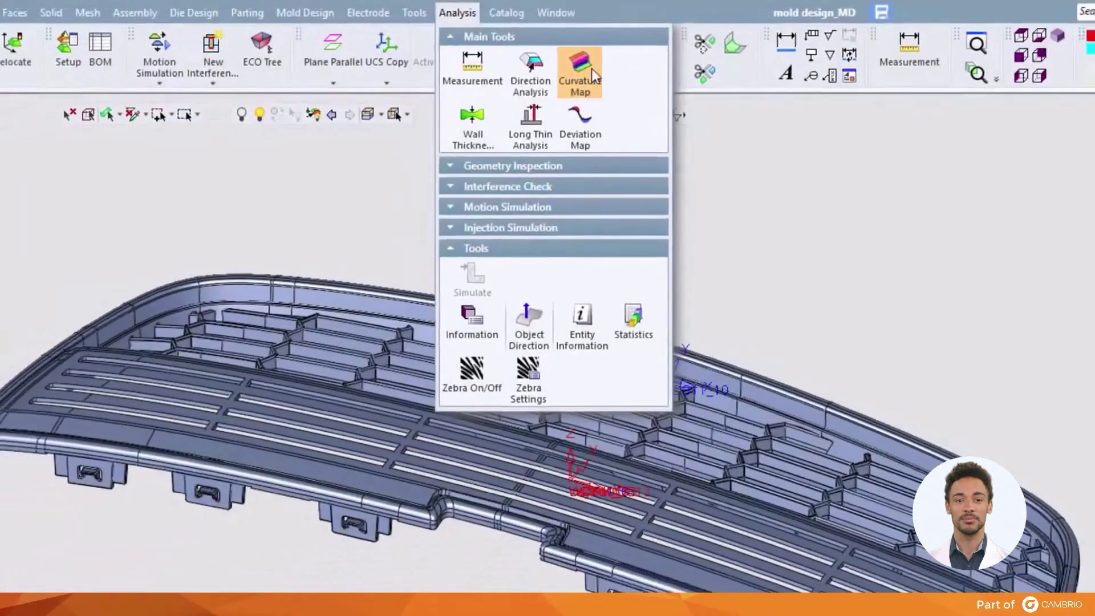
Step: Map the grille's curvature with the direction flipped, pin 0.05779 and 0.06203 on the rim, then close the map
click(552, 80)
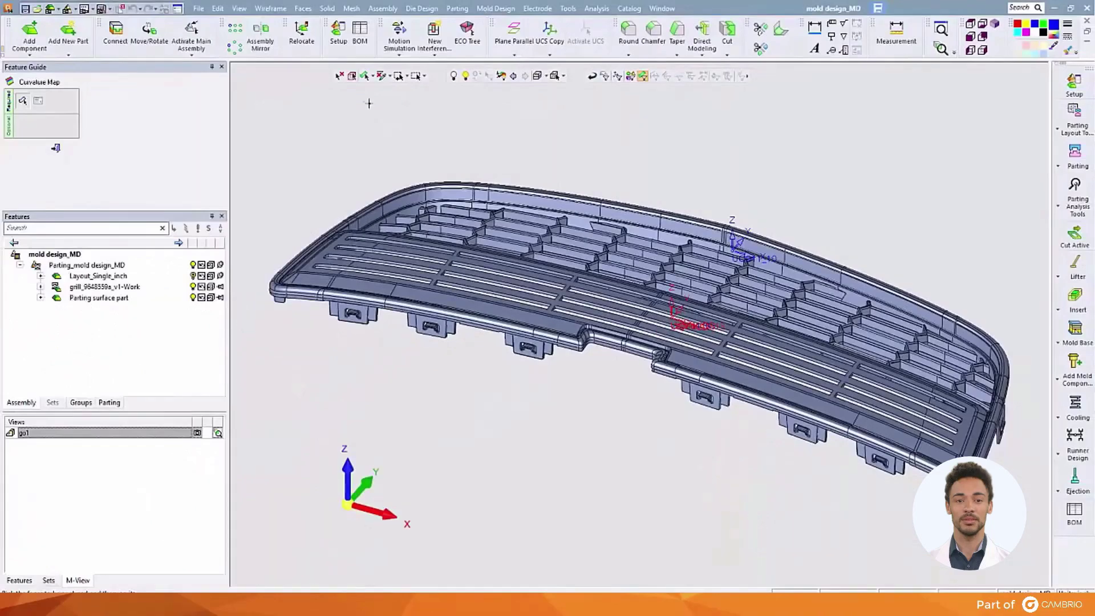
click(351, 76)
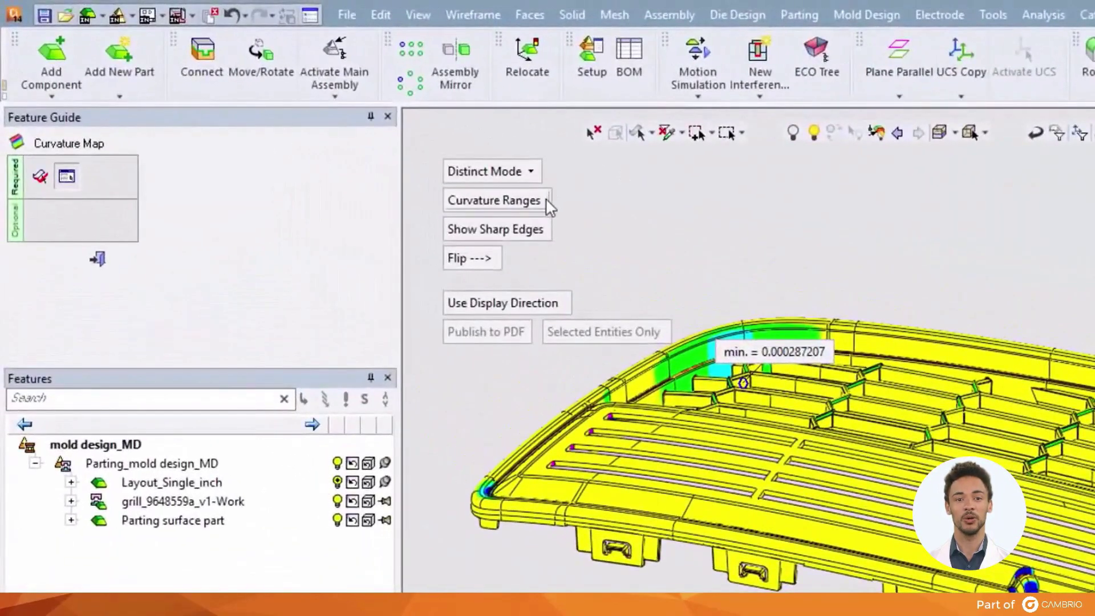
click(547, 203)
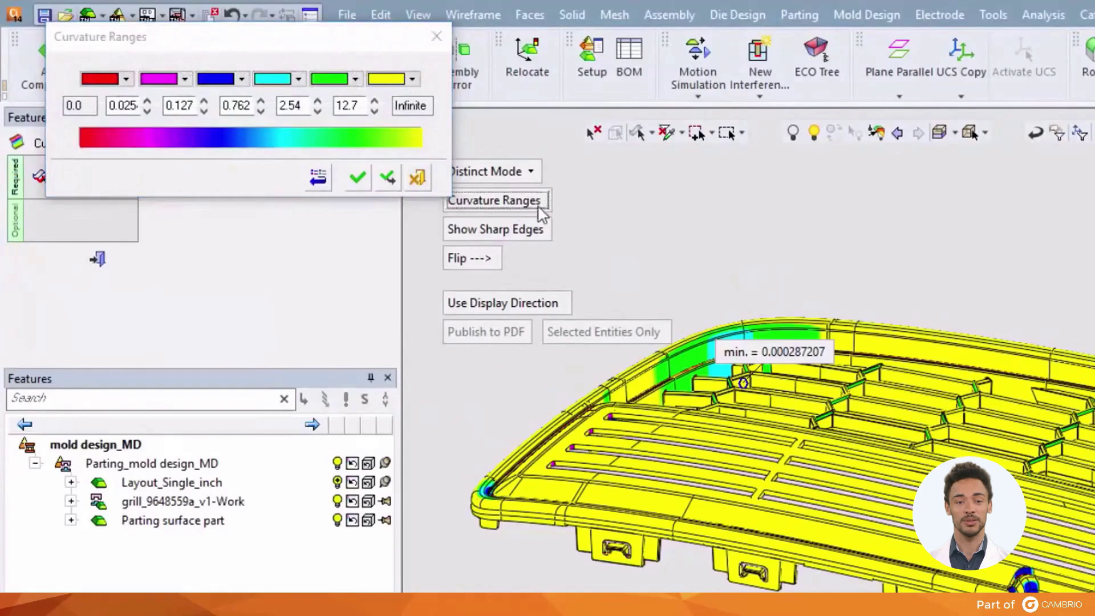
click(489, 260)
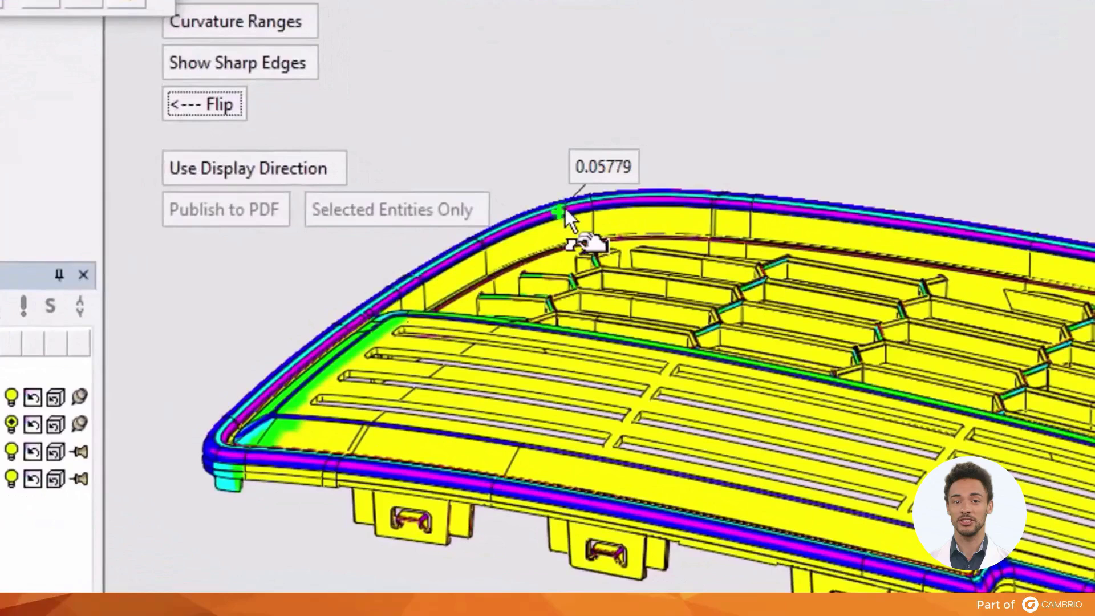
click(628, 255)
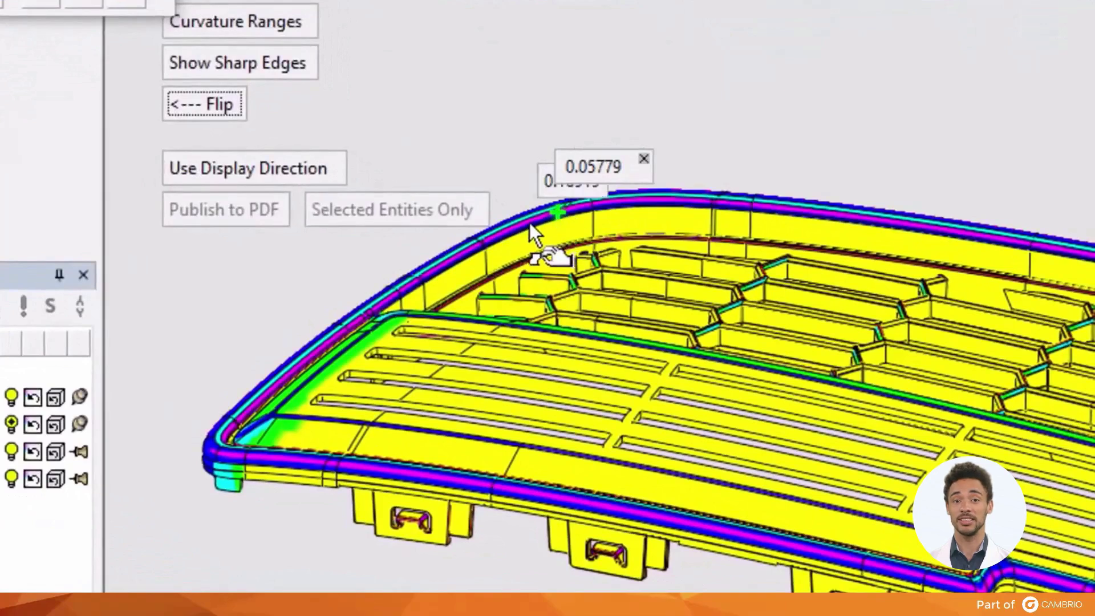
click(508, 230)
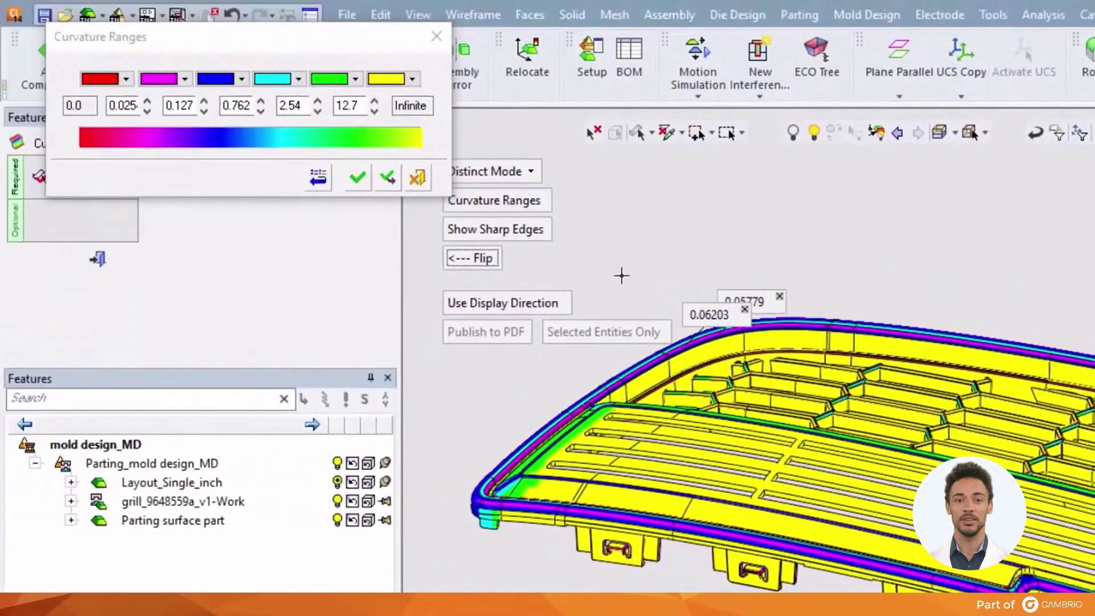
click(419, 180)
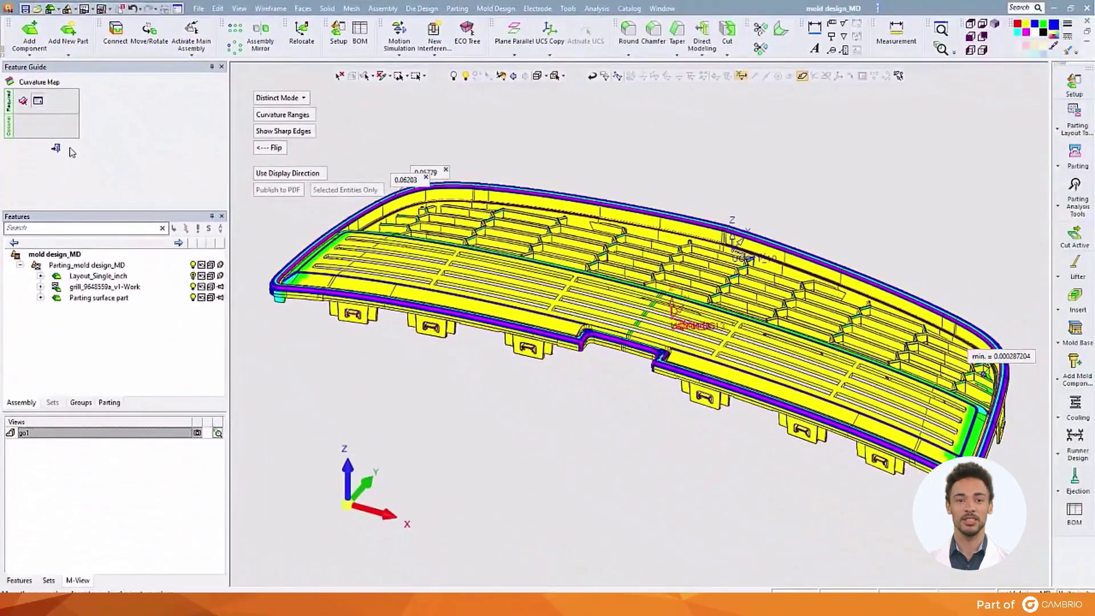
click(56, 149)
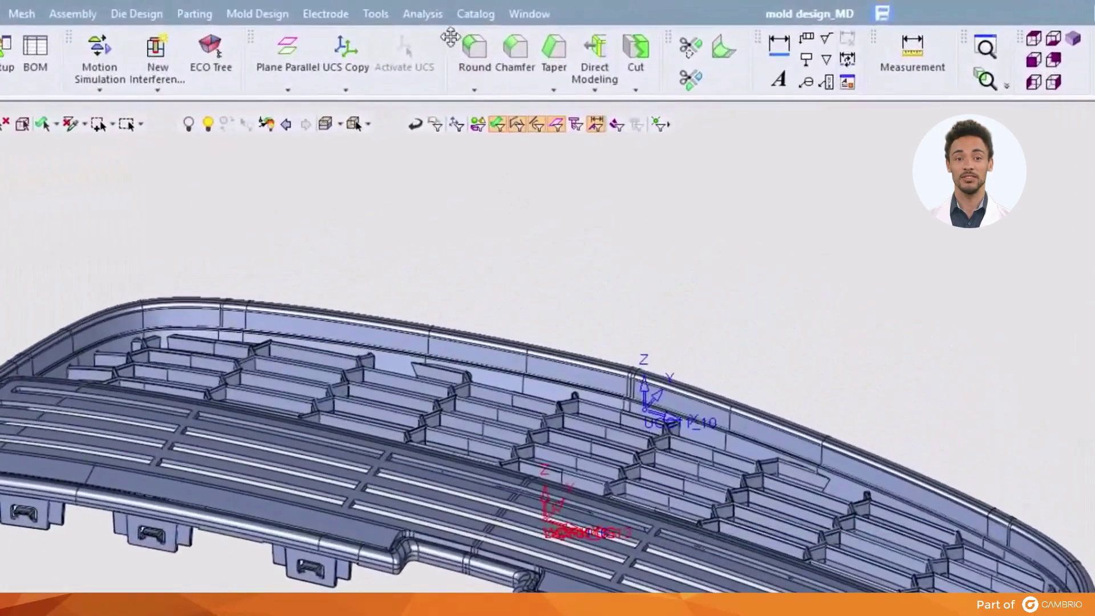
Step: Run a wall thickness analysis on the grille and check its thickness colour ranges
click(569, 10)
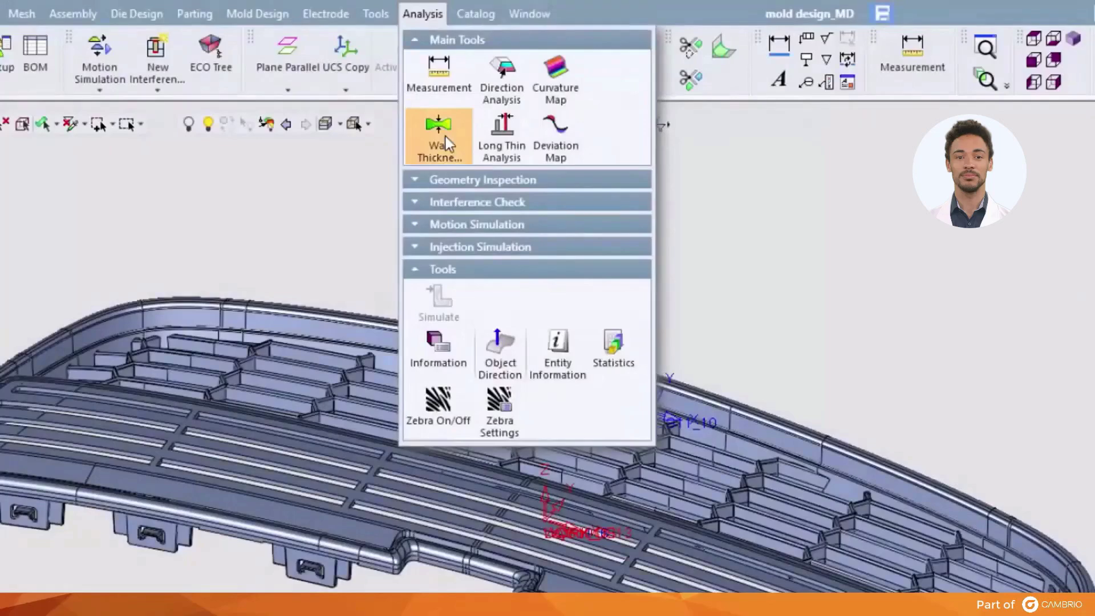
click(446, 136)
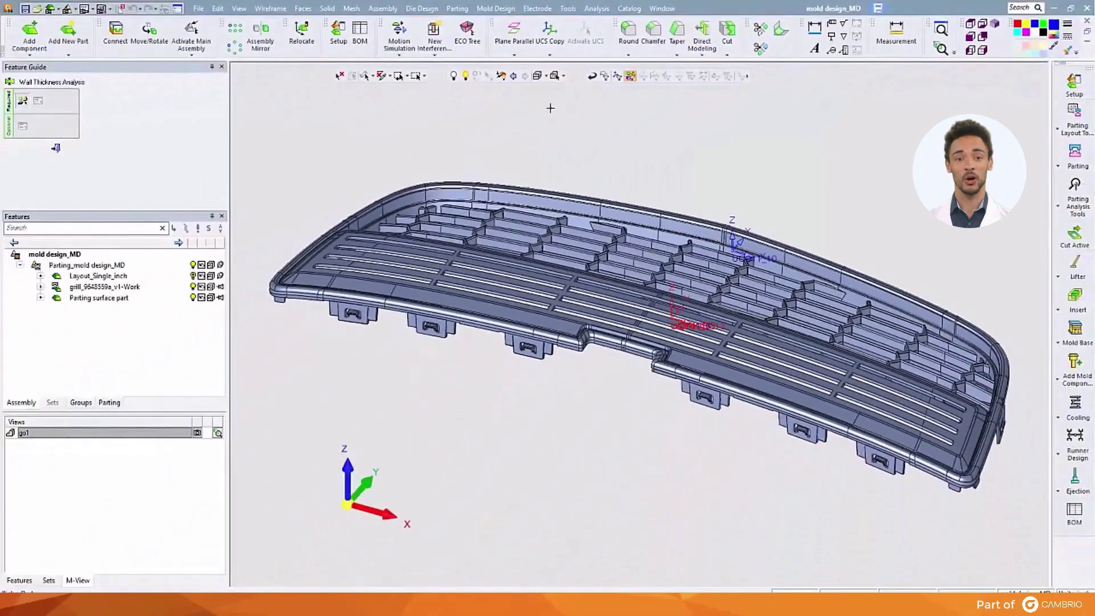
click(535, 189)
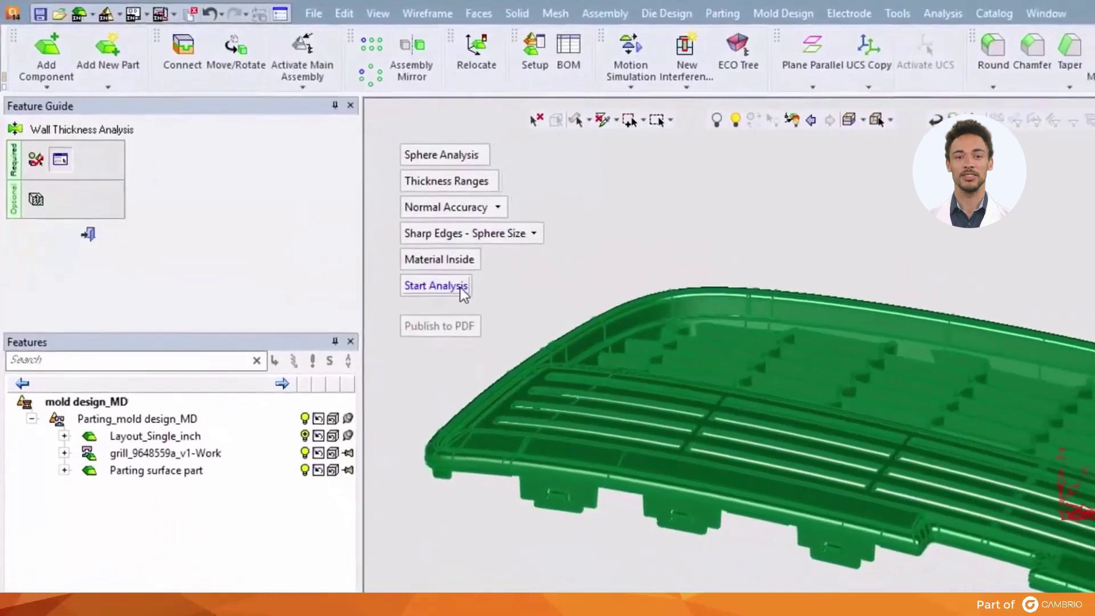
click(495, 307)
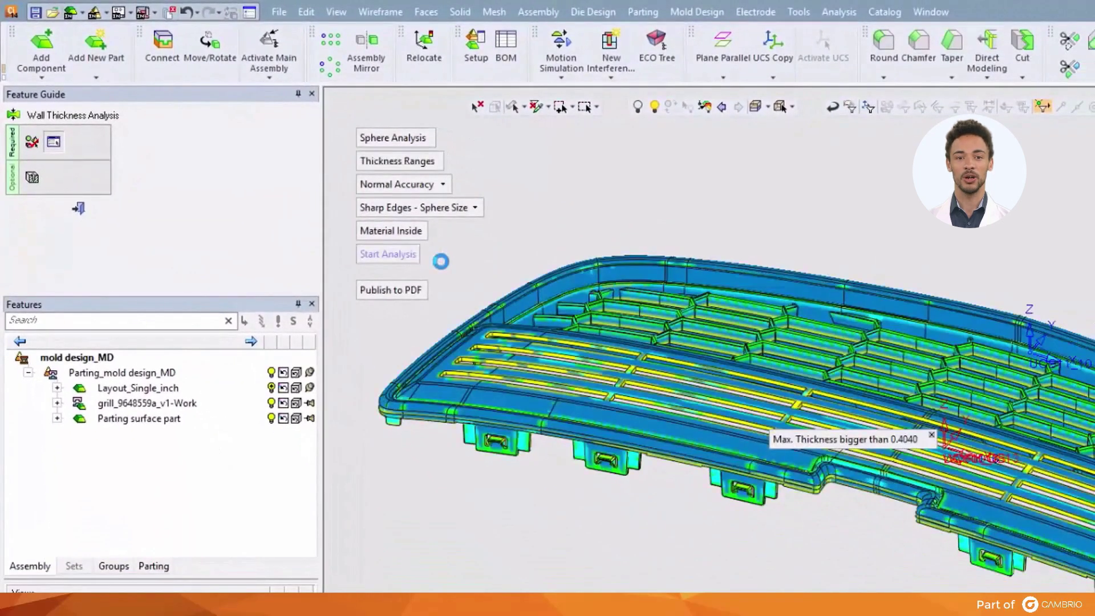
click(415, 161)
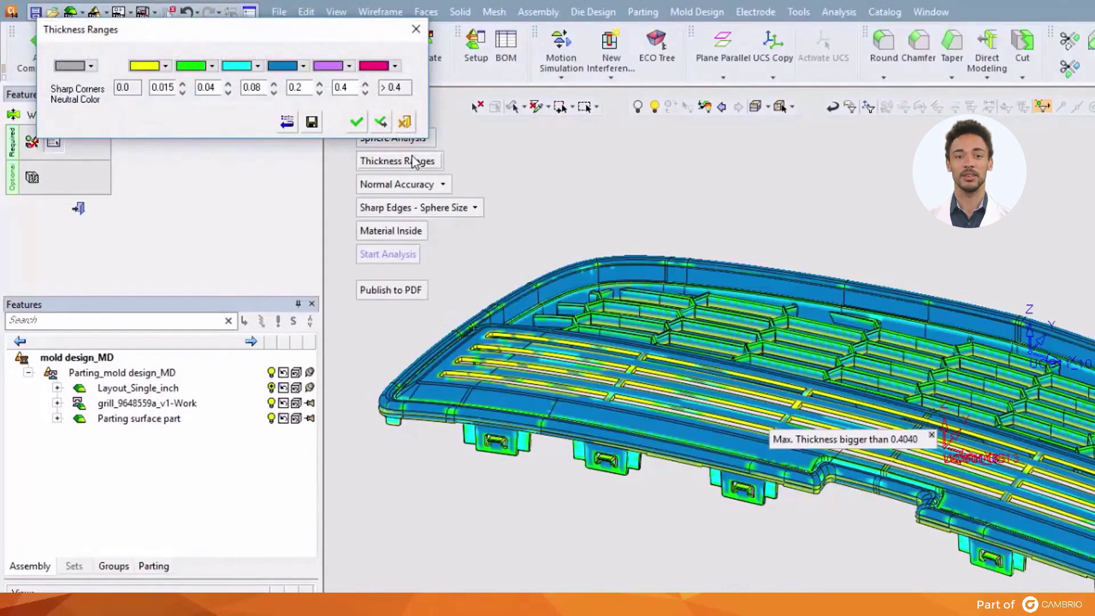
click(405, 122)
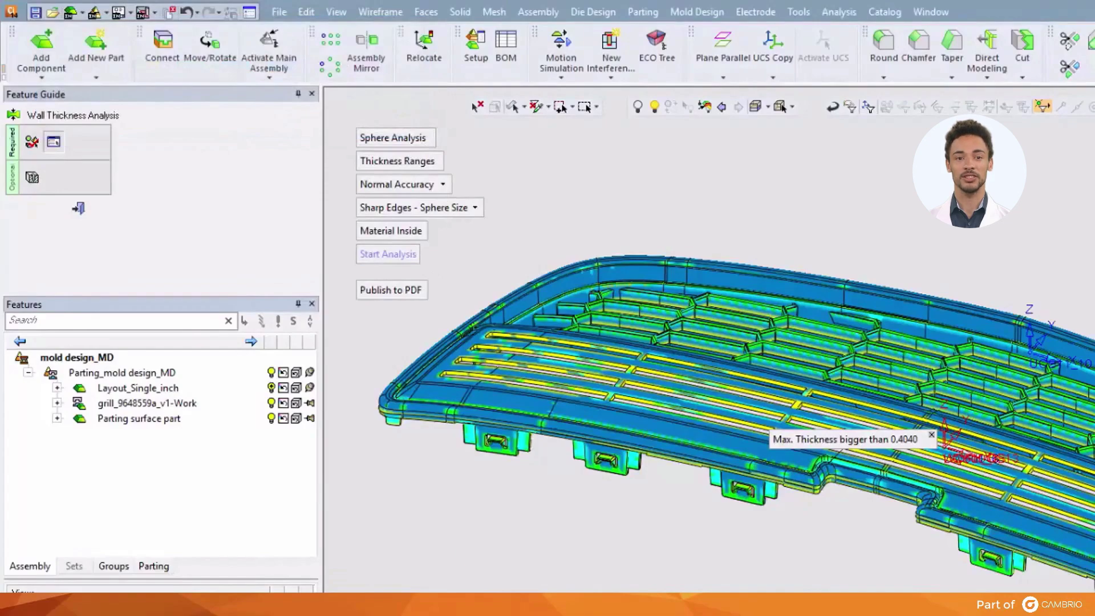
Step: Pin thickness readings of 0.0794, 0.0665 and 0.1008 near the clips and boss, then restore view go1
scroll(820, 533, up, 10)
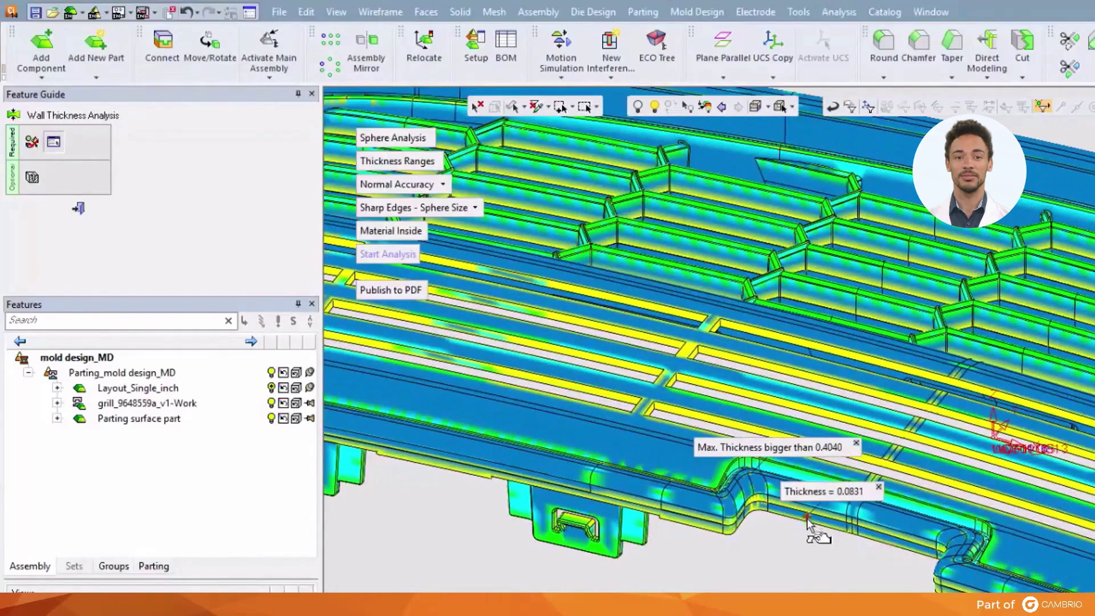
click(705, 526)
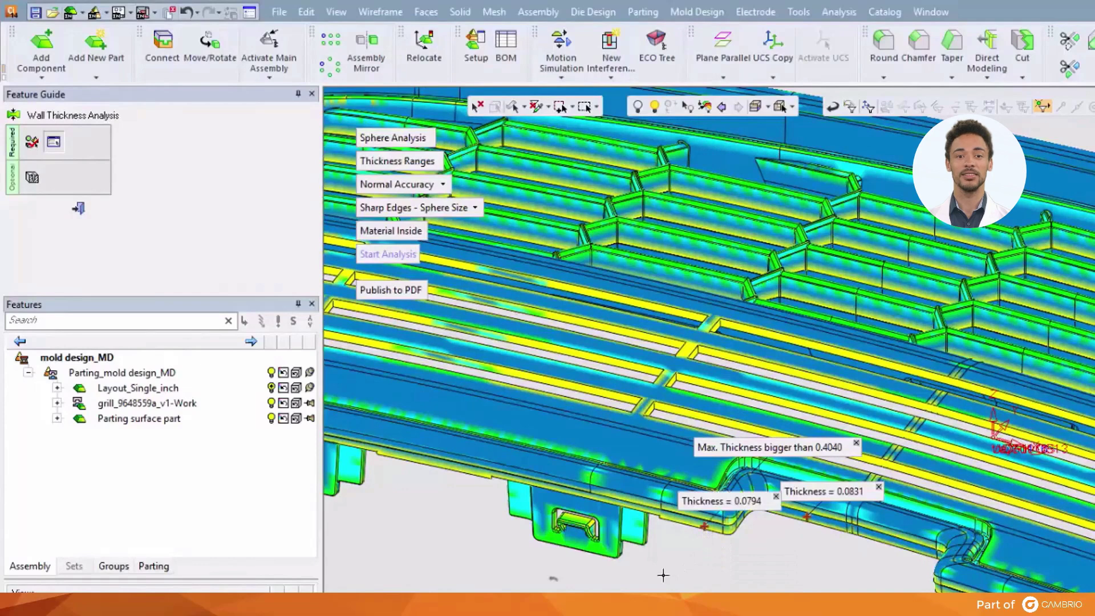
click(633, 532)
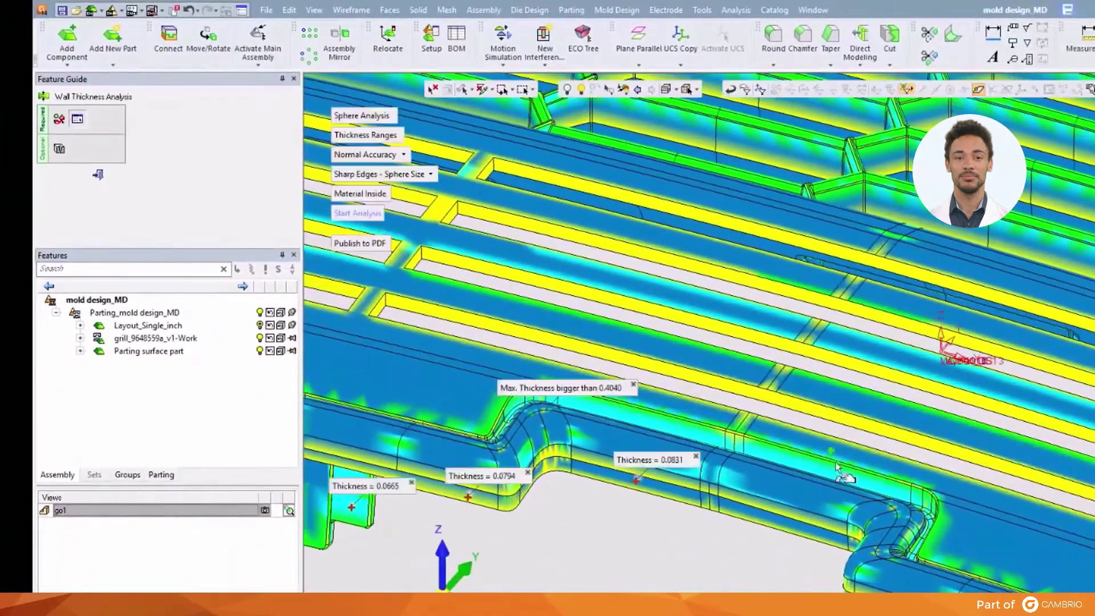
click(901, 521)
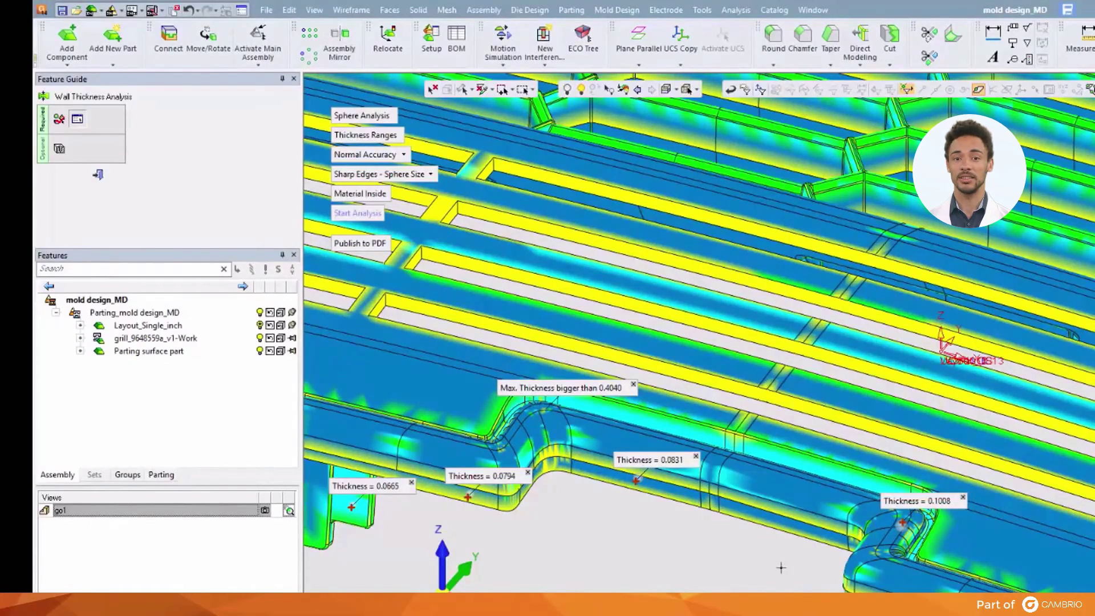
double_click(160, 512)
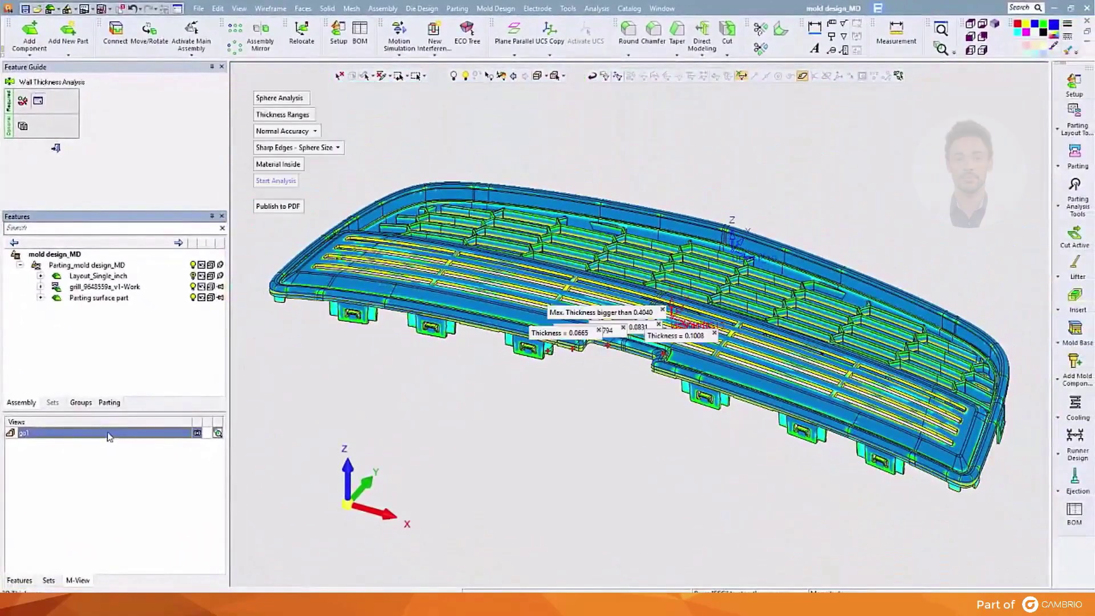
click(22, 127)
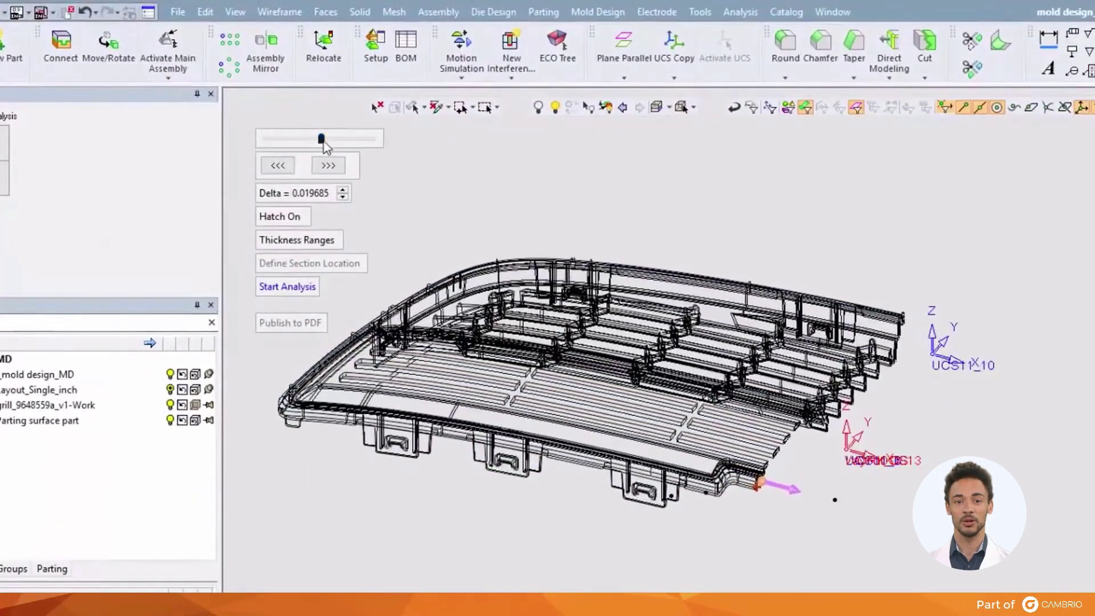
drag(323, 142, 315, 141)
click(342, 196)
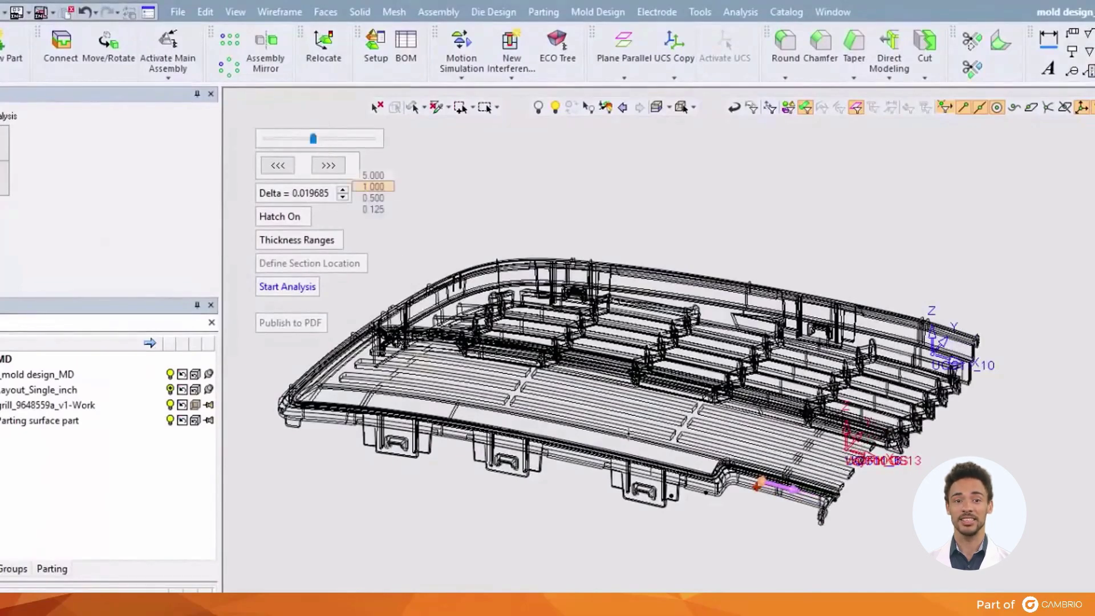
middle_drag(973, 583, 929, 593)
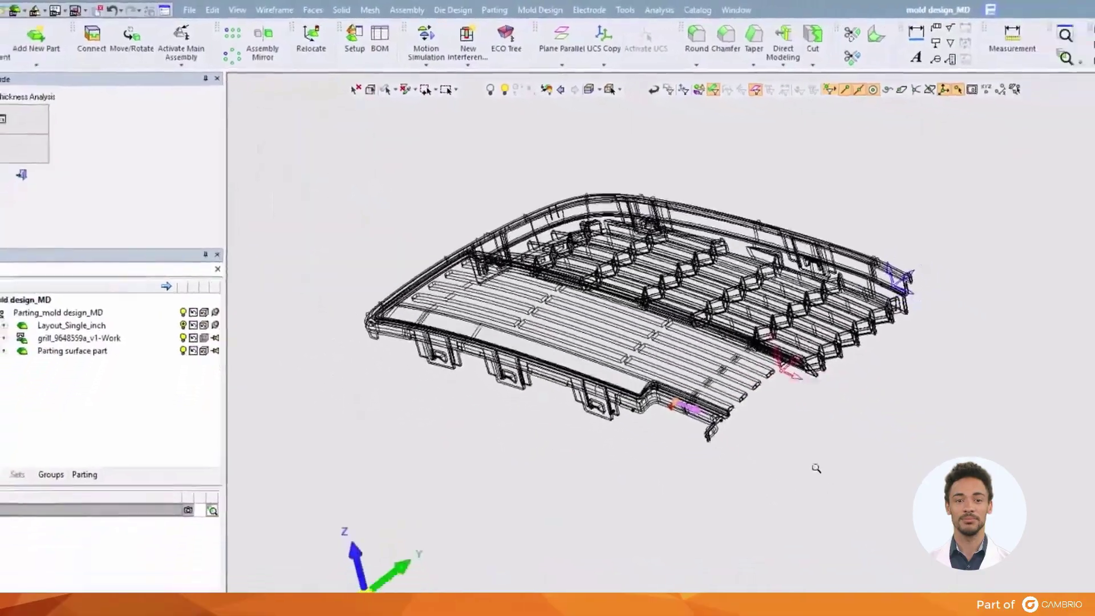
scroll(906, 463, up, 3)
scroll(643, 317, up, 3)
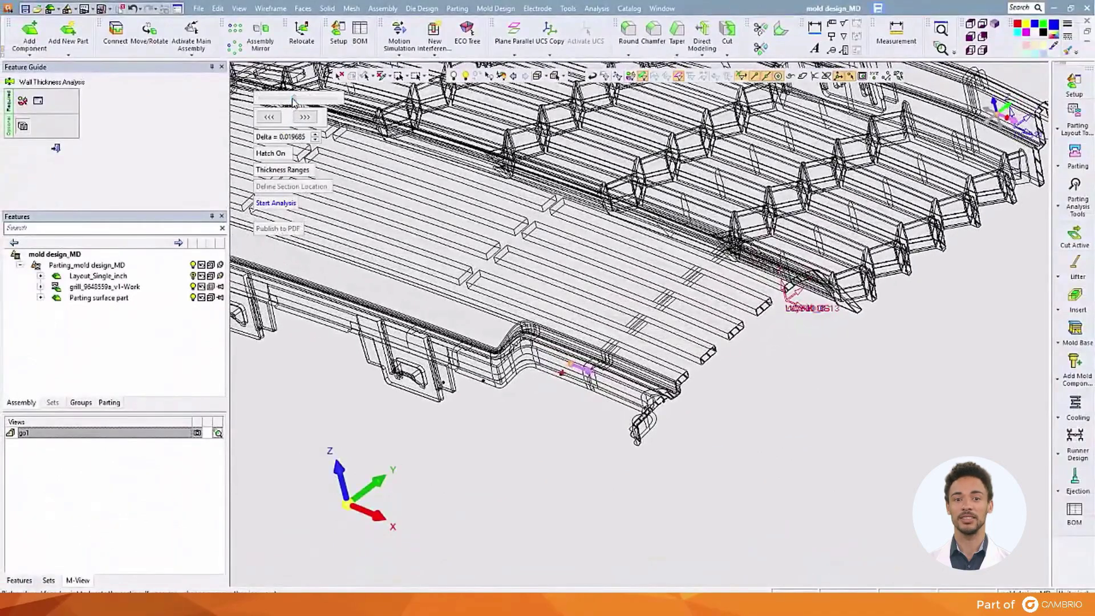
drag(292, 102, 302, 103)
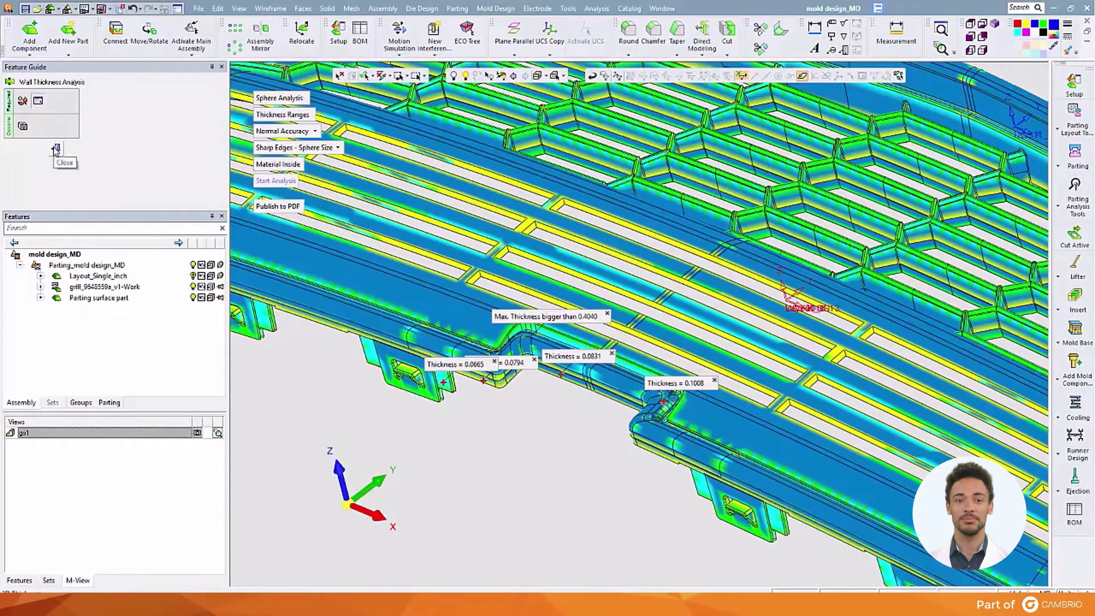
Step: Close the wall thickness analysis, restore view go1 and measure the grille's mass properties
click(55, 150)
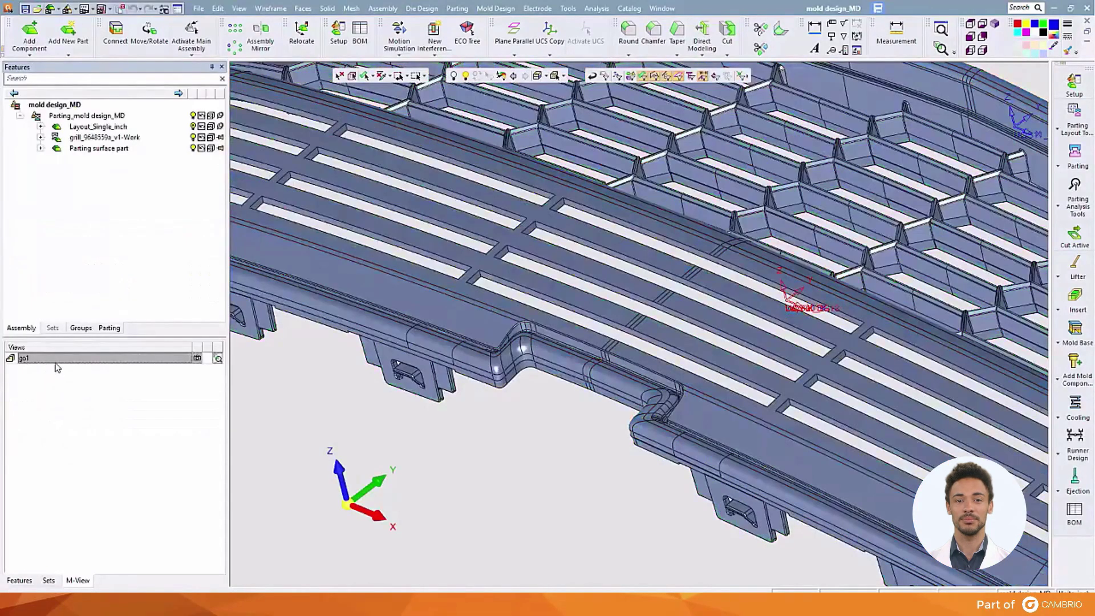
double_click(55, 362)
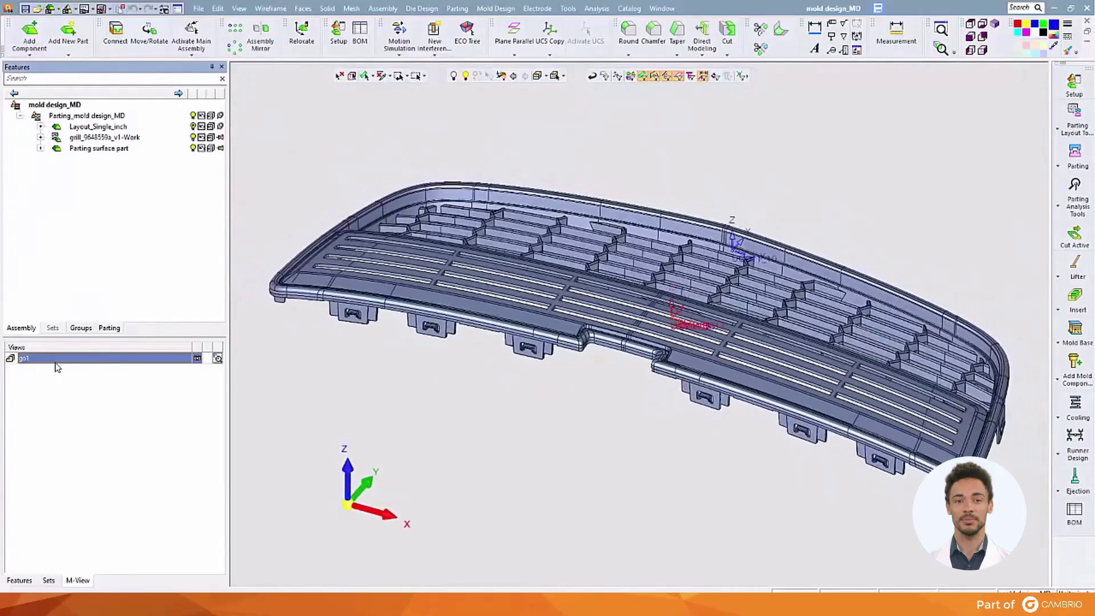
click(959, 198)
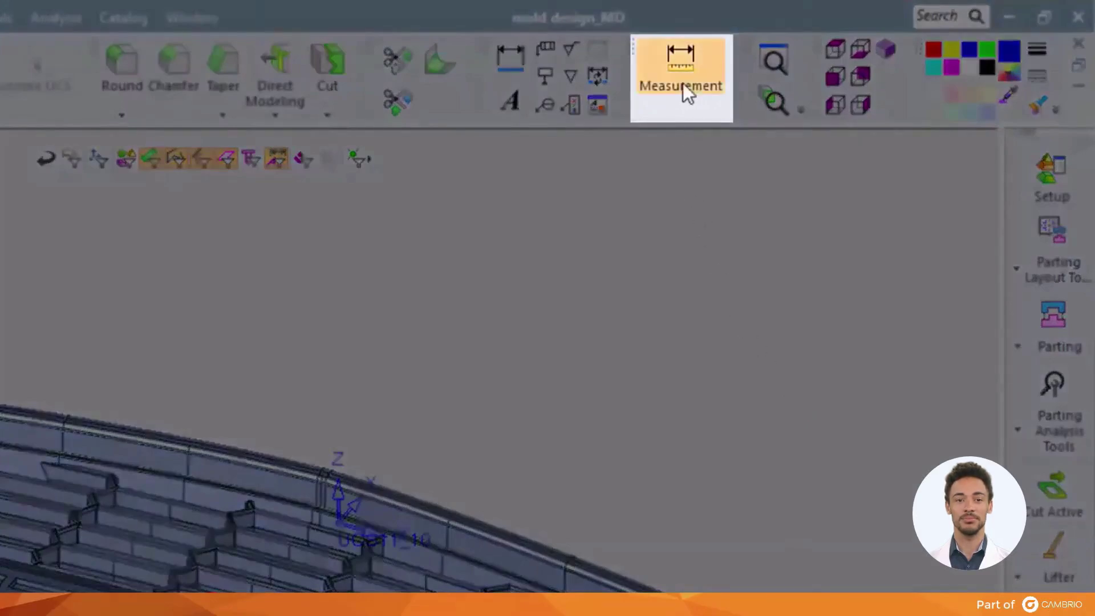
click(682, 83)
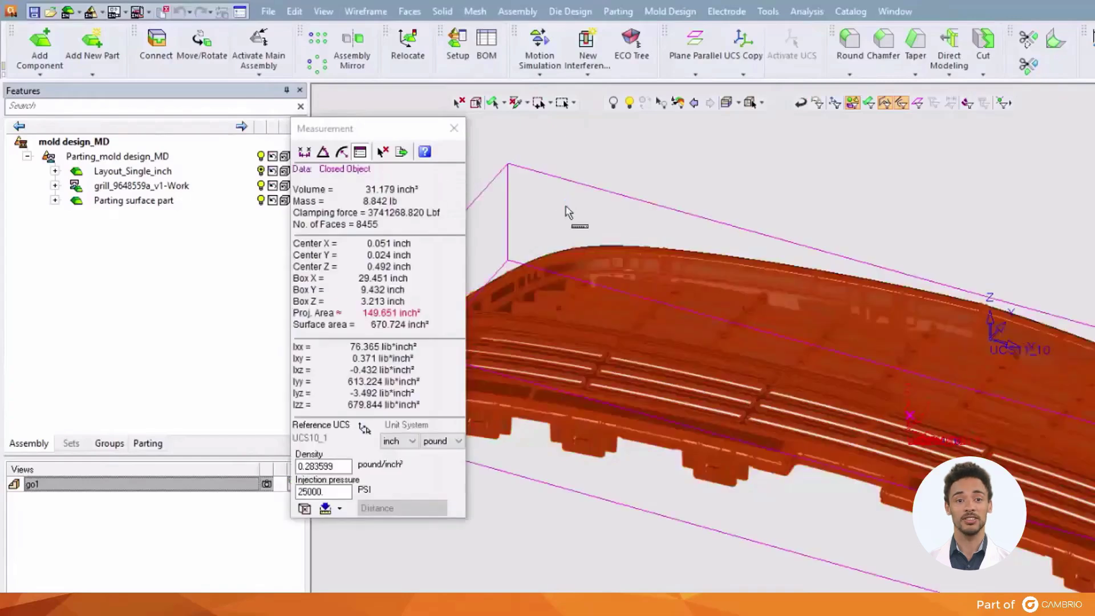
Step: View the measurements in mm and grams, then return to inches and pounds (31.179 inch³, 8.842 lb)
click(412, 441)
click(399, 455)
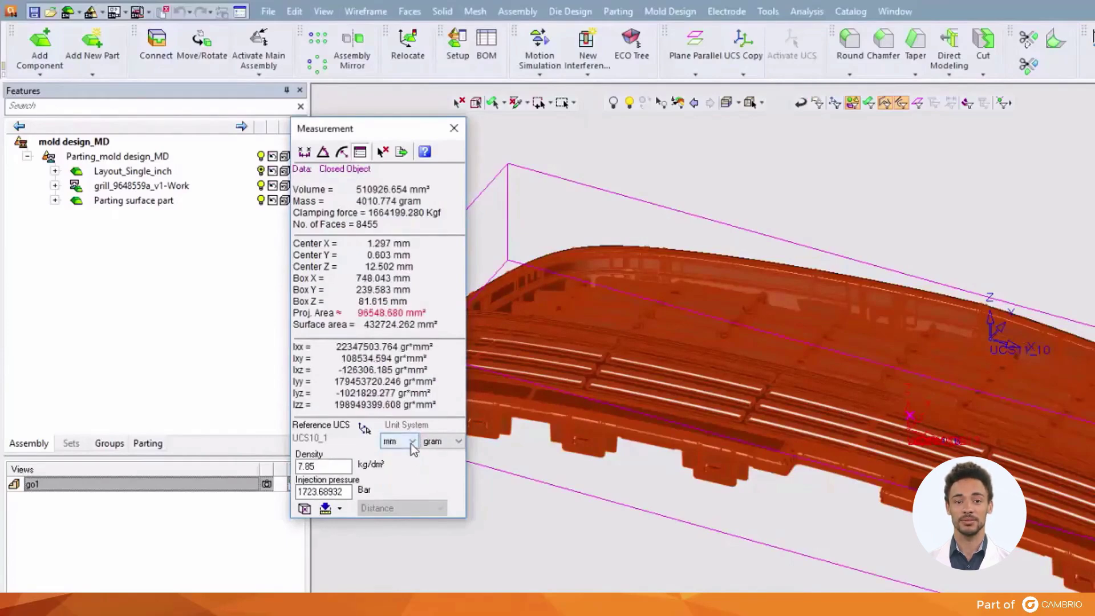
click(411, 442)
click(407, 476)
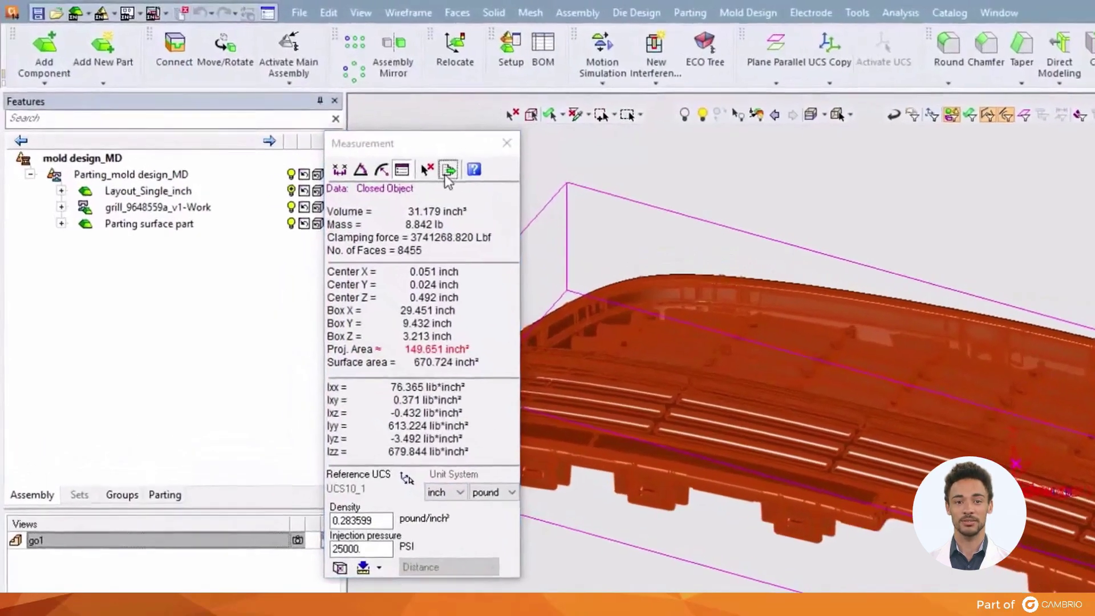
Step: Generate the measurement report with Text File output, then close the report preview and Measurement dialog
click(401, 152)
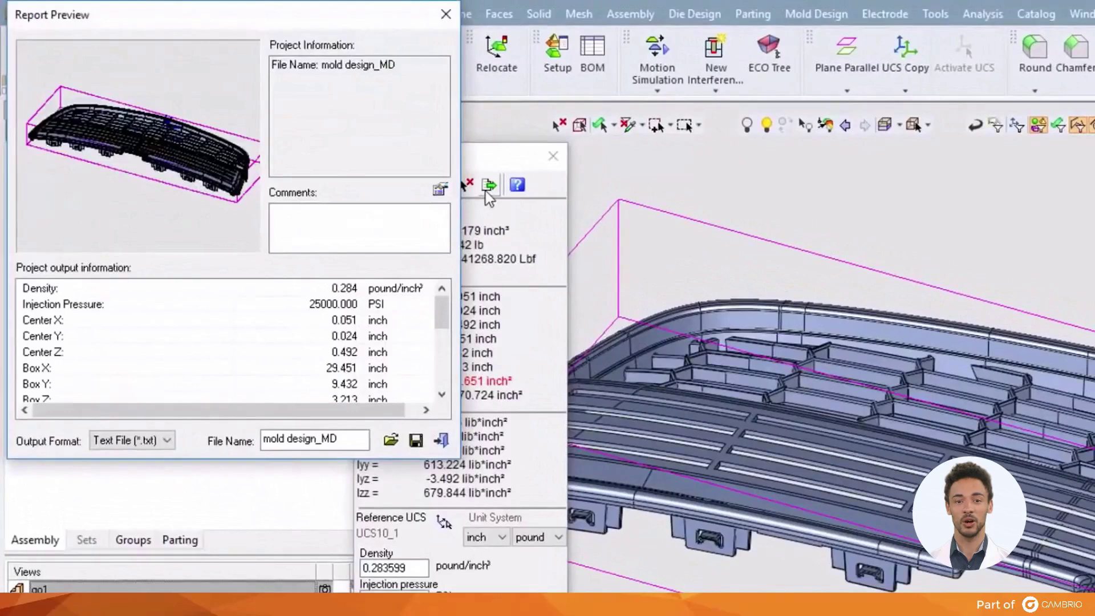
drag(447, 308, 445, 386)
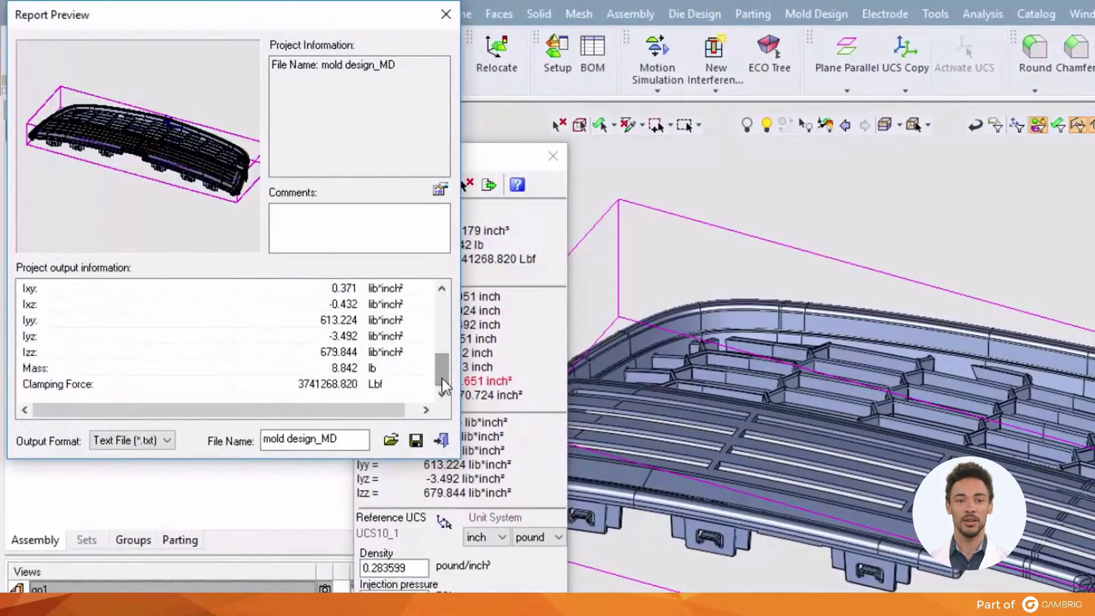
click(174, 442)
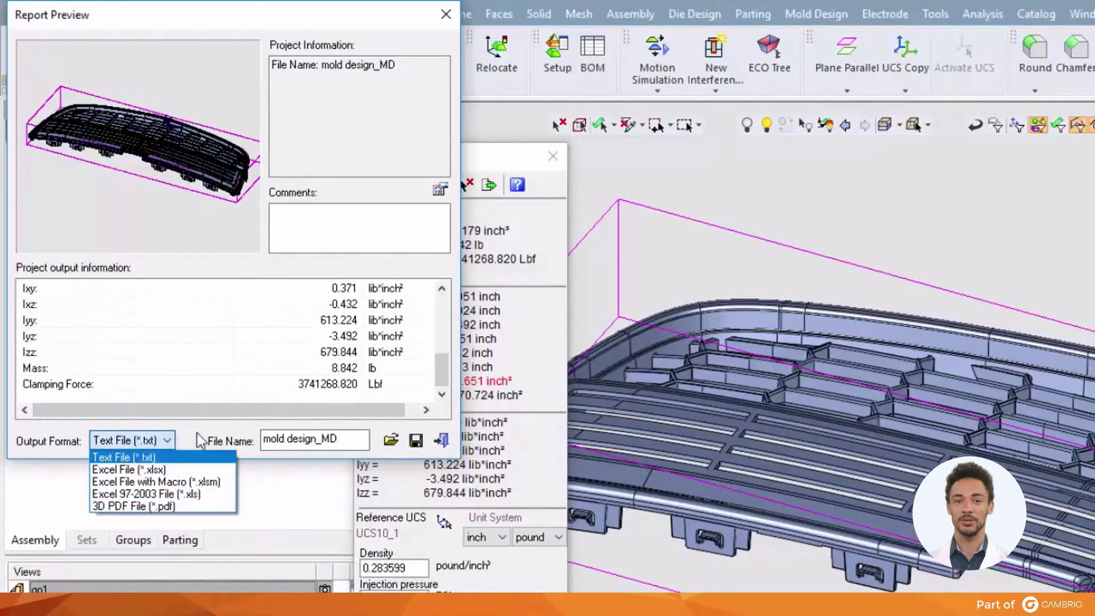
click(201, 441)
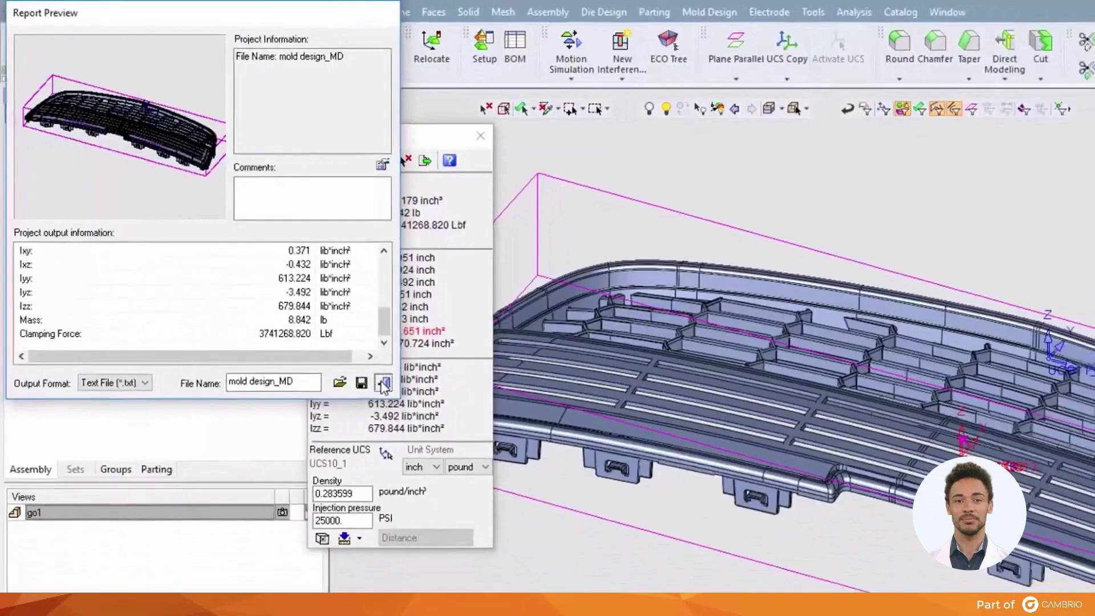
click(384, 383)
click(480, 135)
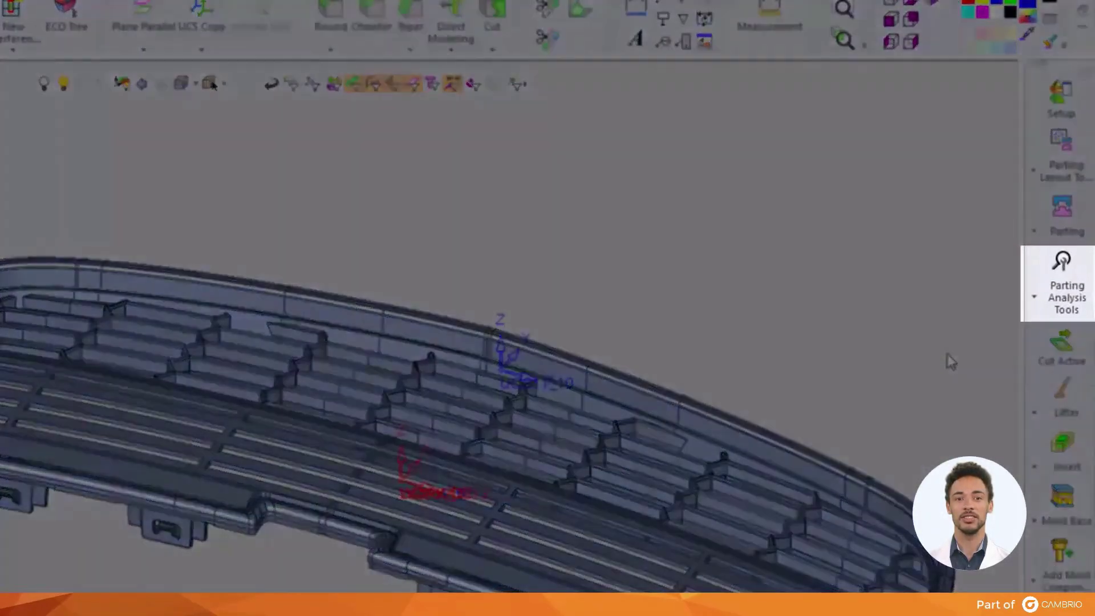
Step: Run Direction Analysis on the grille and check the legend: blue 1st direction, pink 2nd, yellow undercut
click(1049, 310)
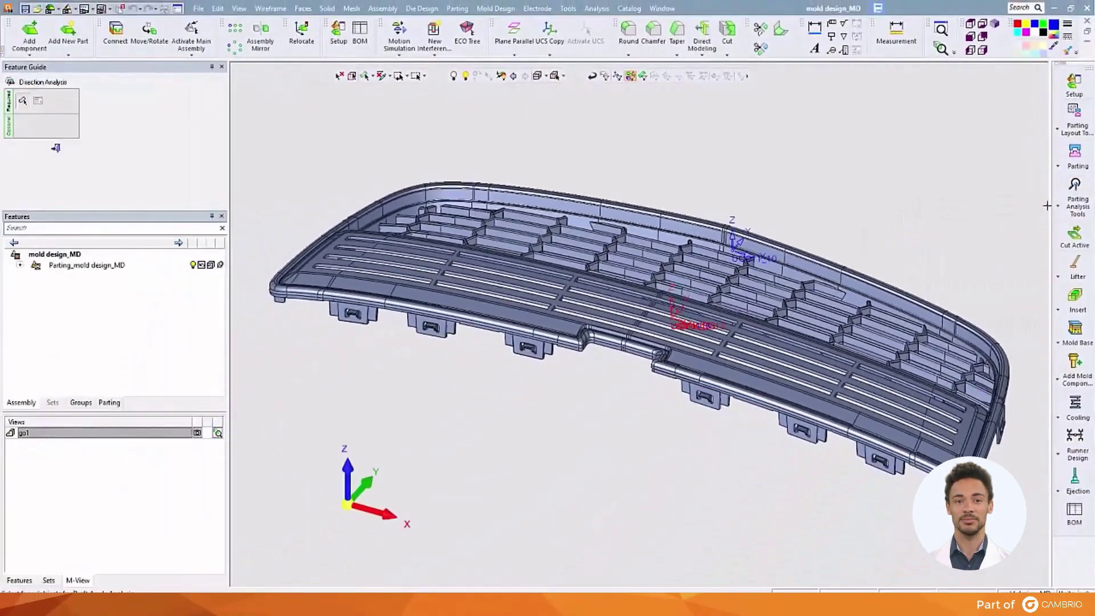
click(604, 204)
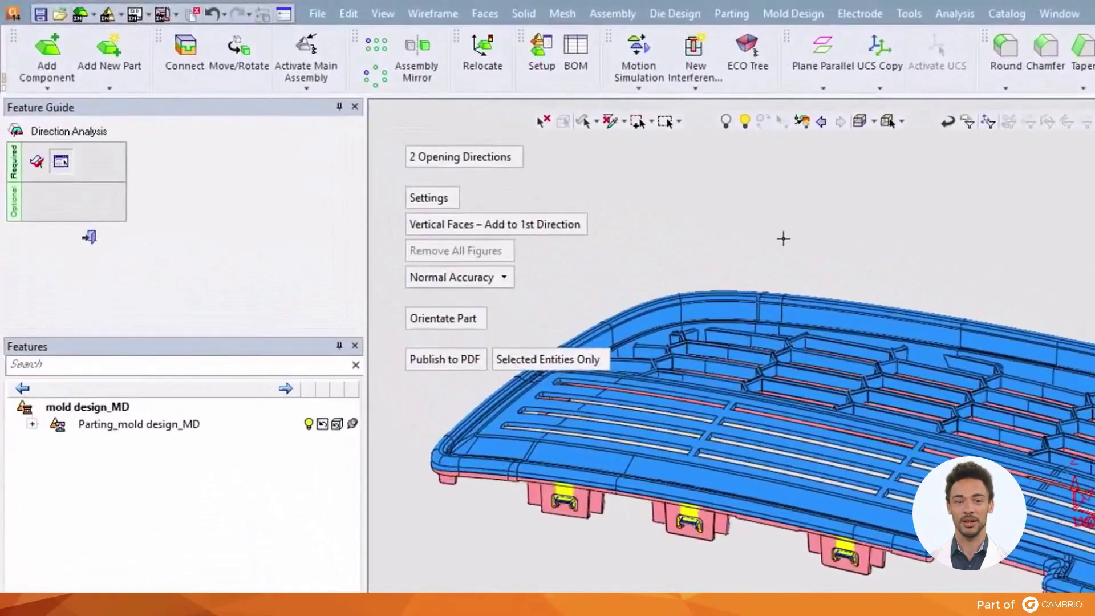
click(448, 198)
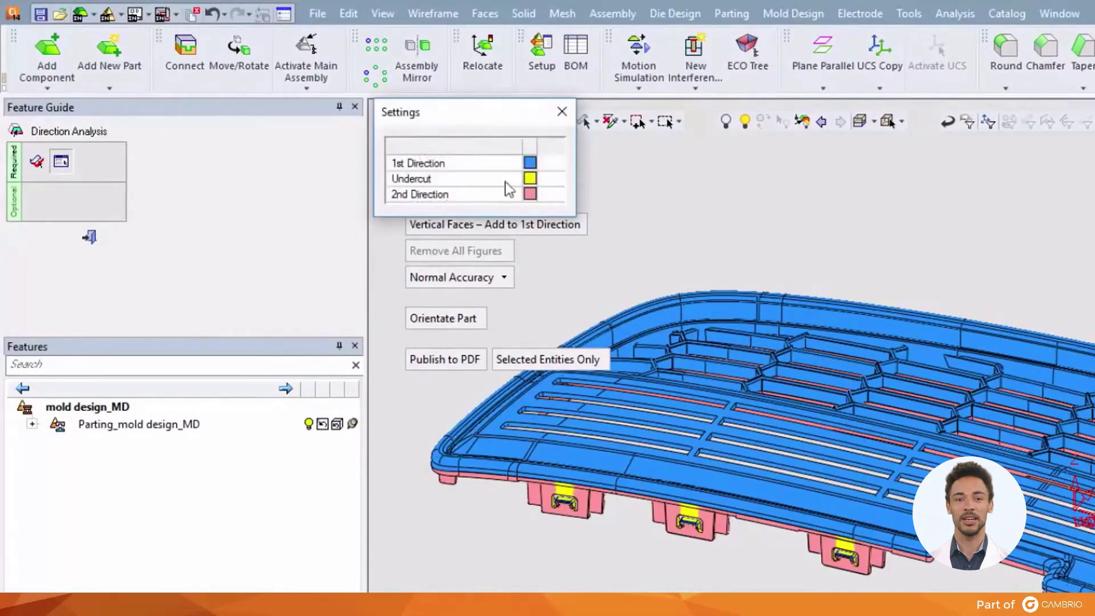
click(558, 114)
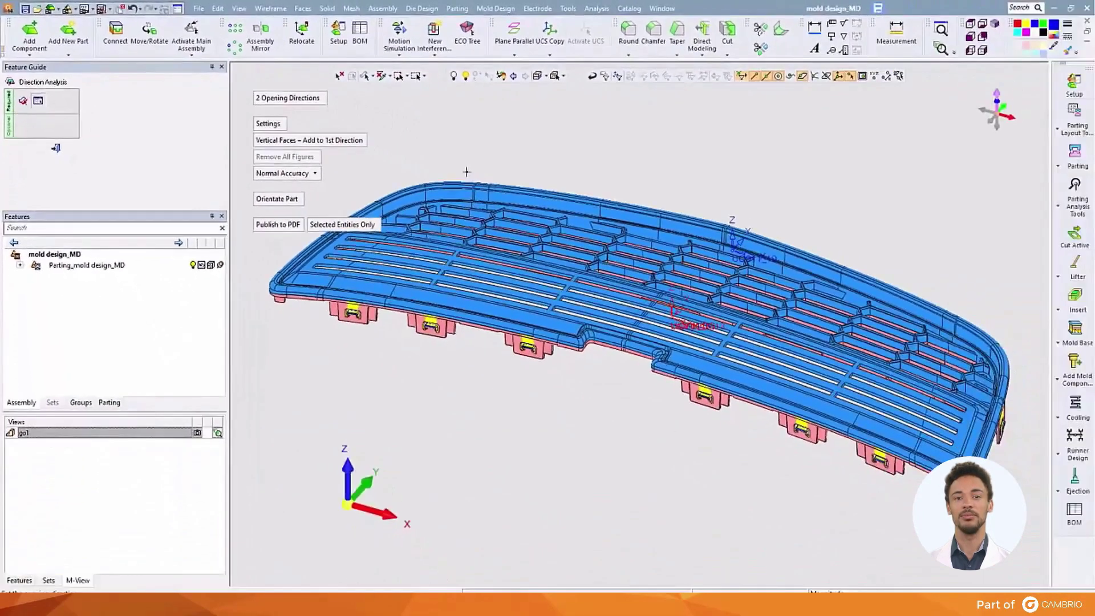
Step: Orbit and zoom around the clip openings to inspect the yellow undercuts, then restore view go1
mouse_move(466, 172)
middle_down()
mouse_move(477, 152)
mouse_move(475, 55)
mouse_move(467, 179)
middle_up()
scroll(636, 308, up, 5)
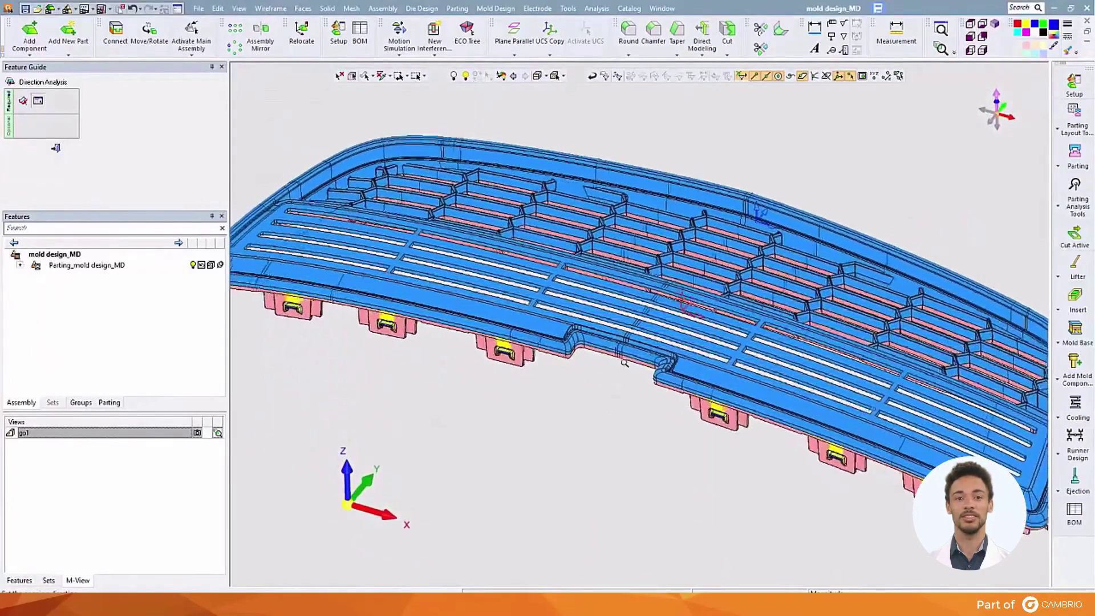
middle_drag(638, 242, 636, 288)
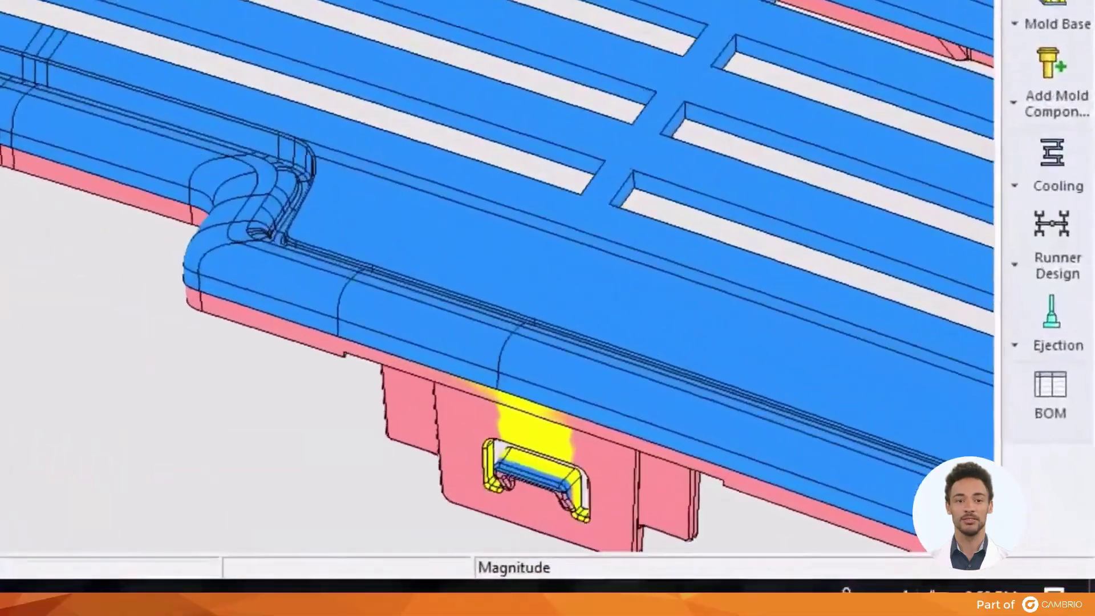
scroll(289, 29, down, 4)
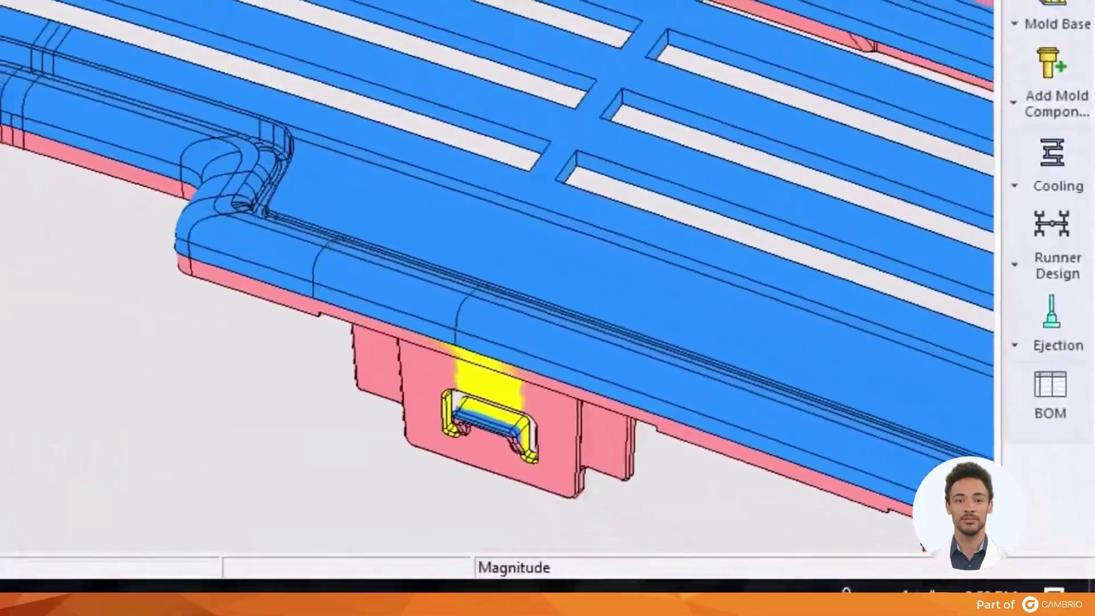
scroll(289, 29, down, 3)
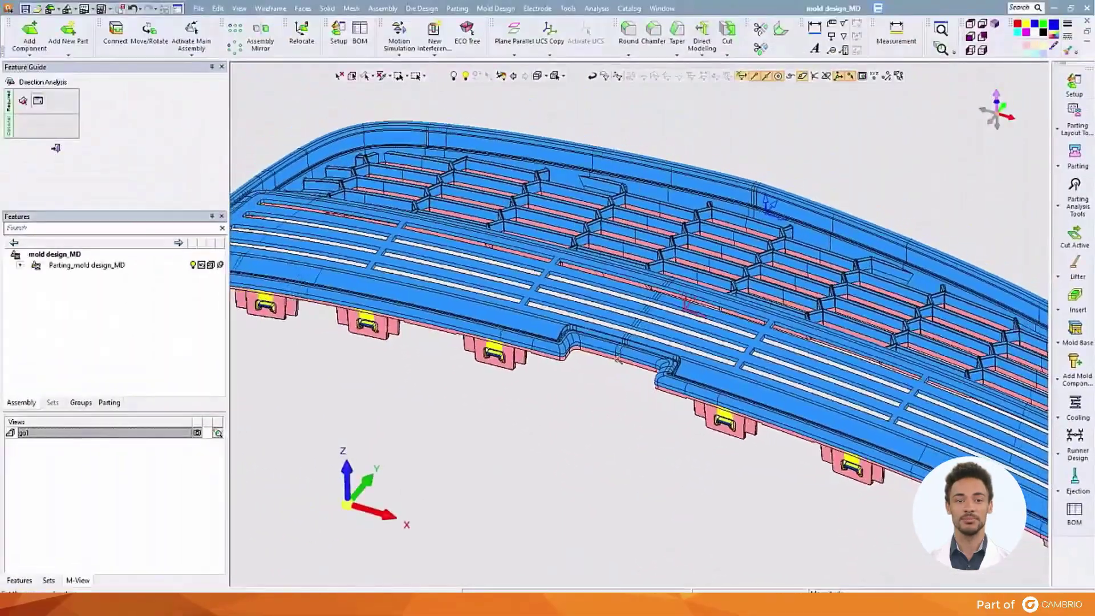
click(170, 433)
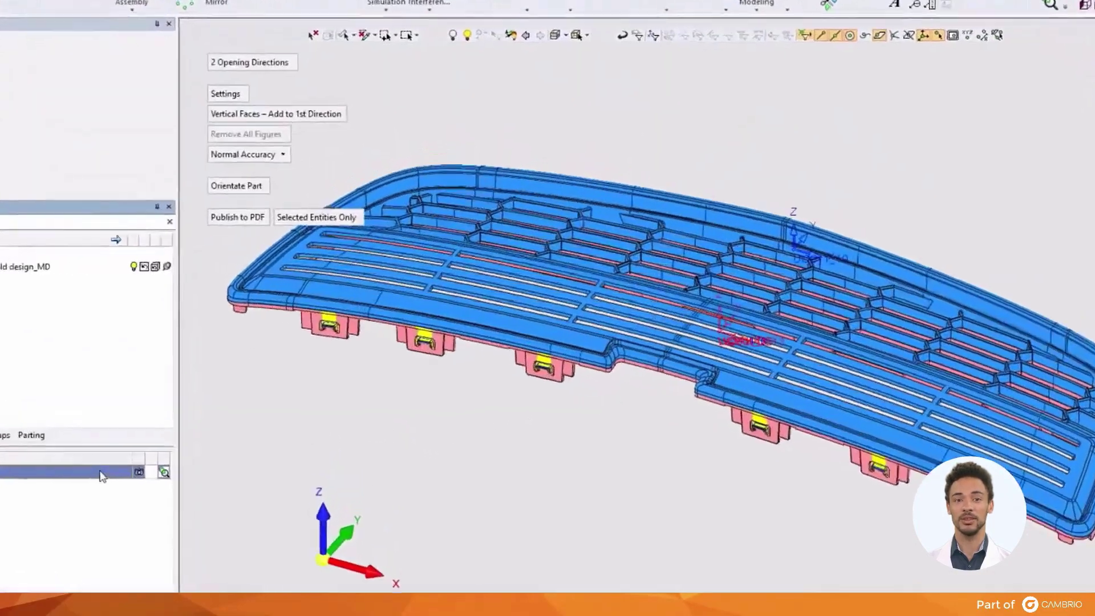
Step: Preview PDF publishing to mold design_MD.pdf with DirectionAnalysis_Report template, cancel it and exit the analysis
click(221, 219)
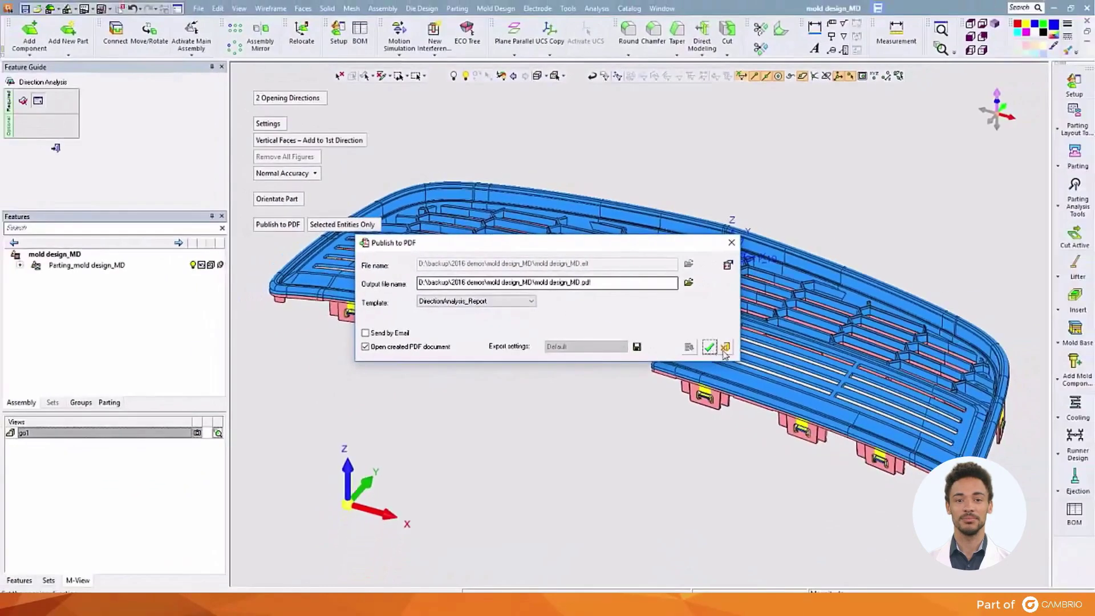
click(725, 348)
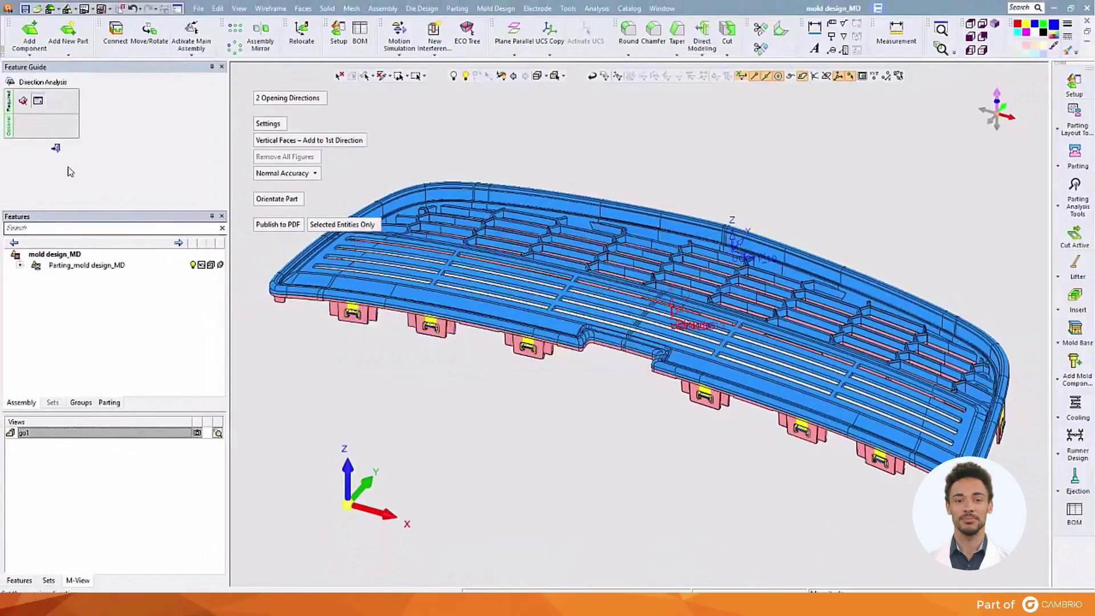
click(59, 152)
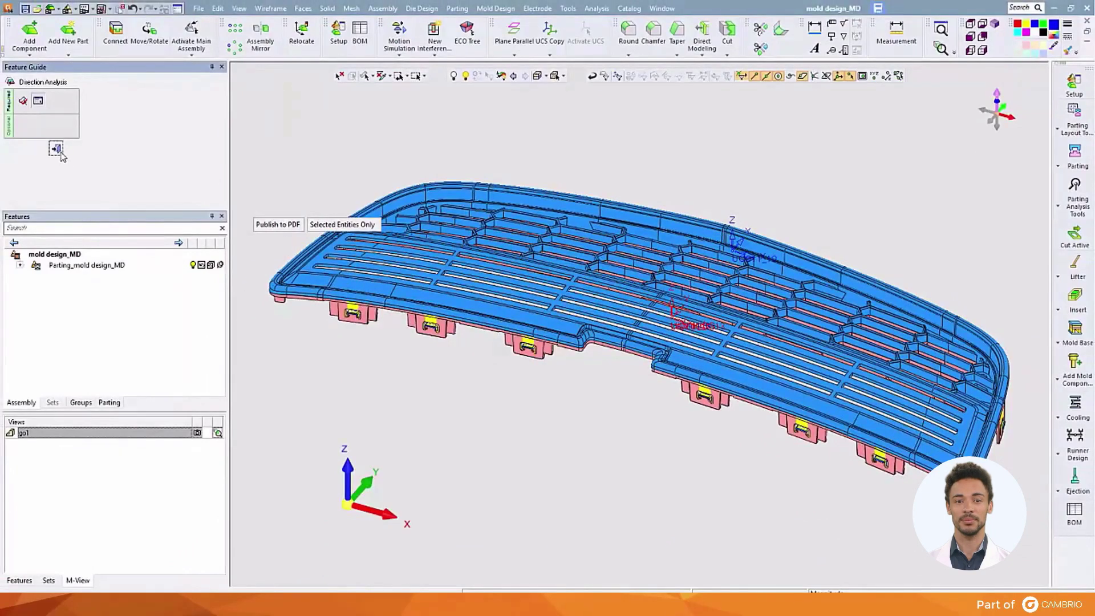